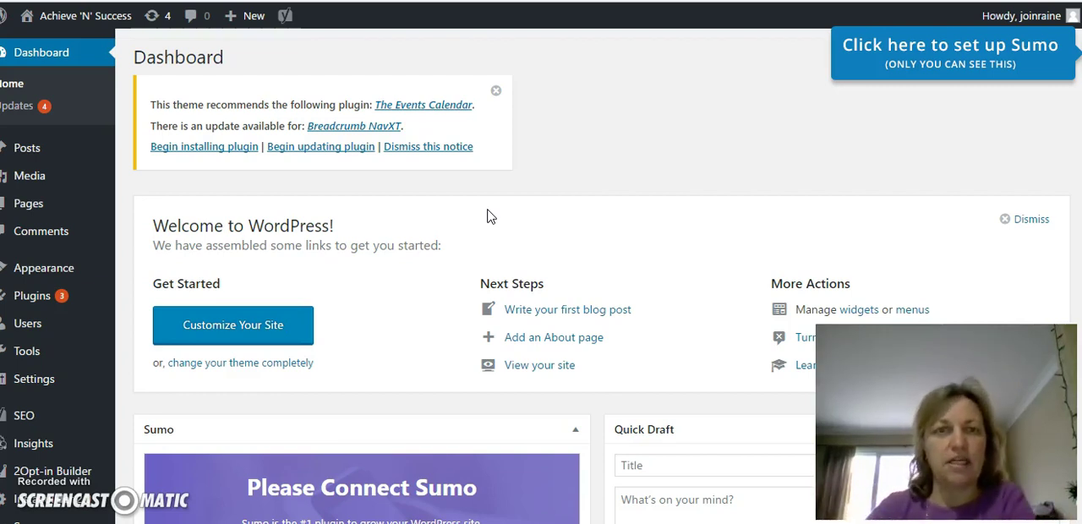
{"action": "scroll", "coordinate": [473, 236], "scroll_direction": "down", "scroll_amount": 2}
{"action": "scroll", "coordinate": [474, 237], "scroll_direction": "down", "scroll_amount": 3}
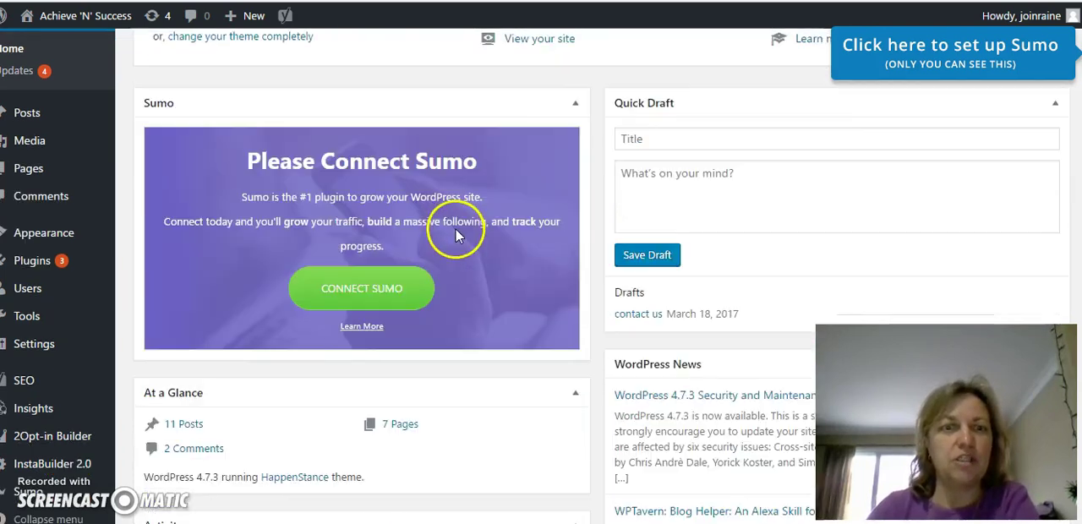
{"action": "scroll", "coordinate": [454, 227], "scroll_direction": "down", "scroll_amount": 2}
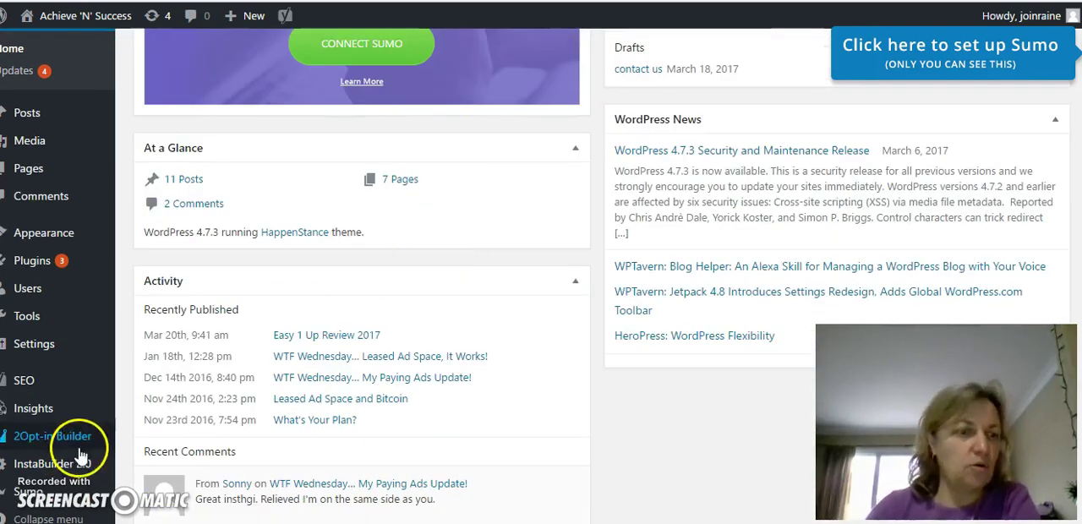
{"action": "mouse_move", "coordinate": [52, 436]}
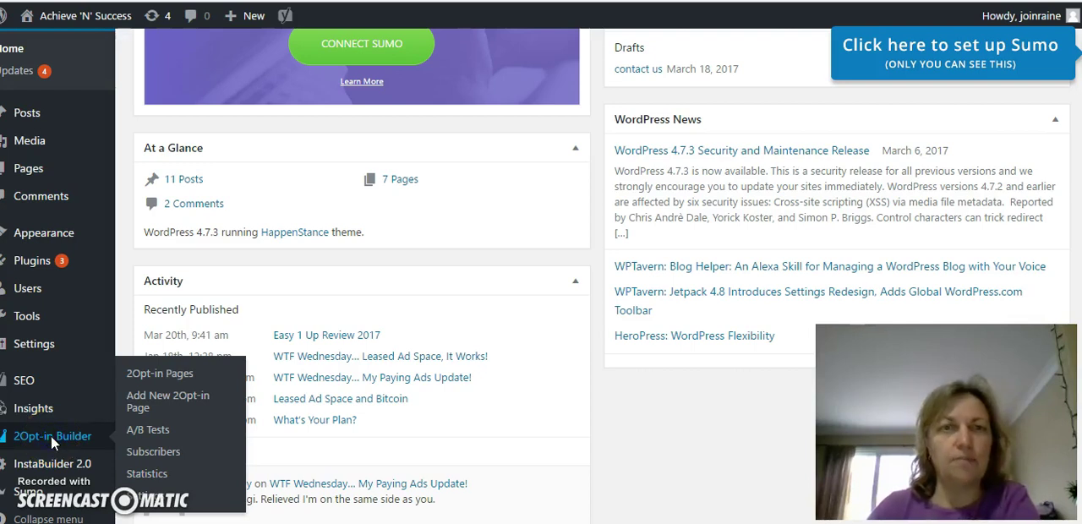
- From the 2Opt-in Pages list, open an existing page for editing and title it 'New Funnel'
{"action": "left_click", "coordinate": [50, 435]}
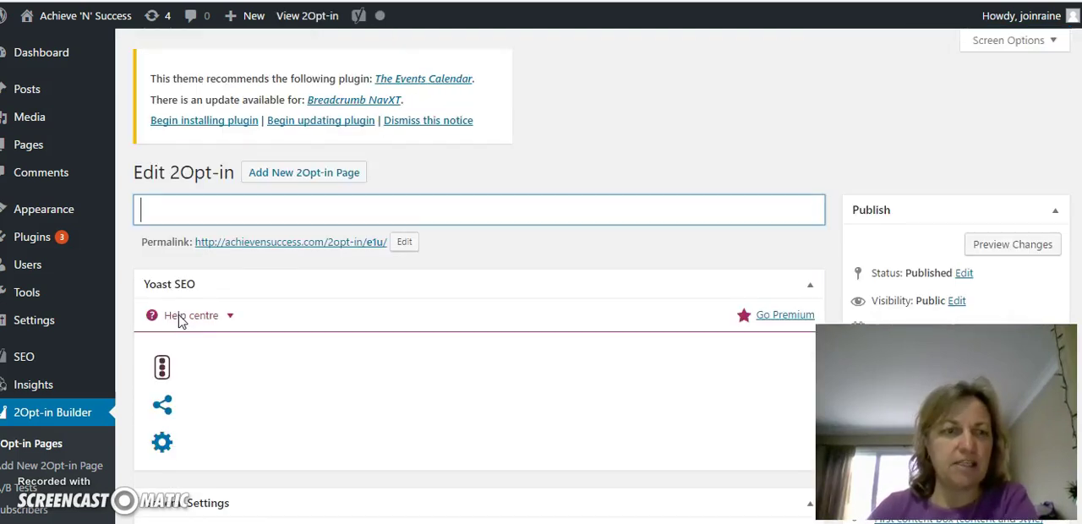
{"action": "left_click", "coordinate": [386, 241]}
{"action": "type", "text": "Ne"}
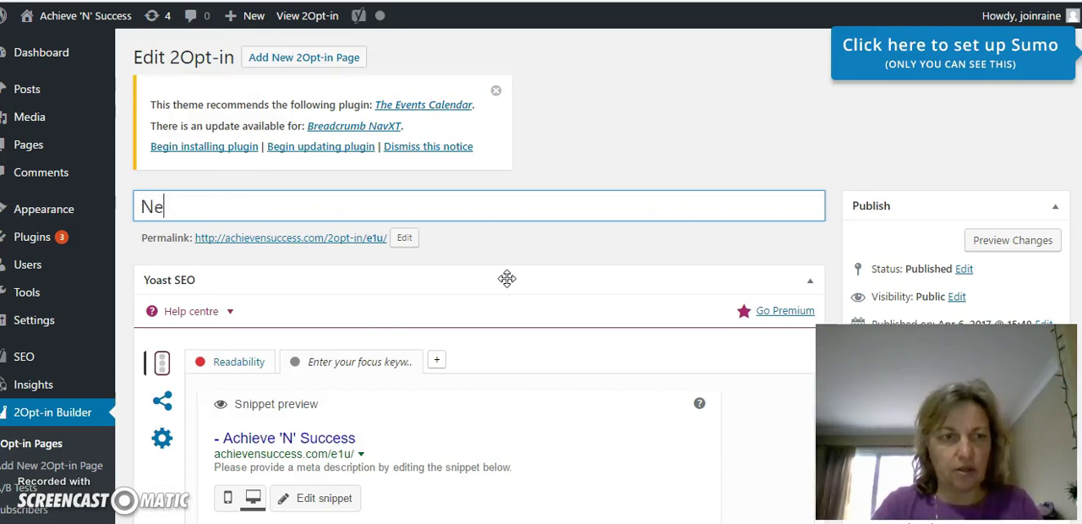
{"action": "type", "text": "w Funnel"}
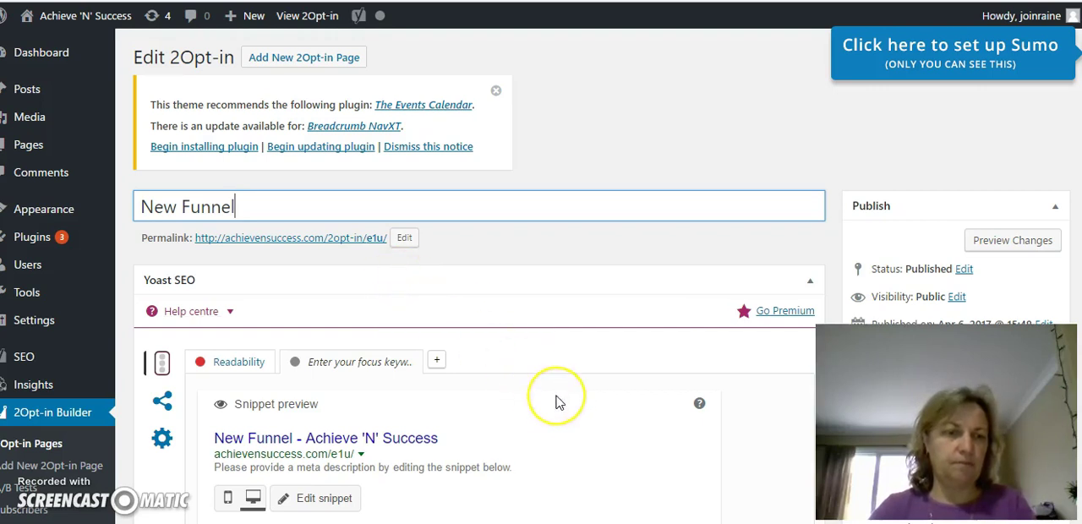
{"action": "scroll", "coordinate": [558, 402], "scroll_direction": "down", "scroll_amount": 1}
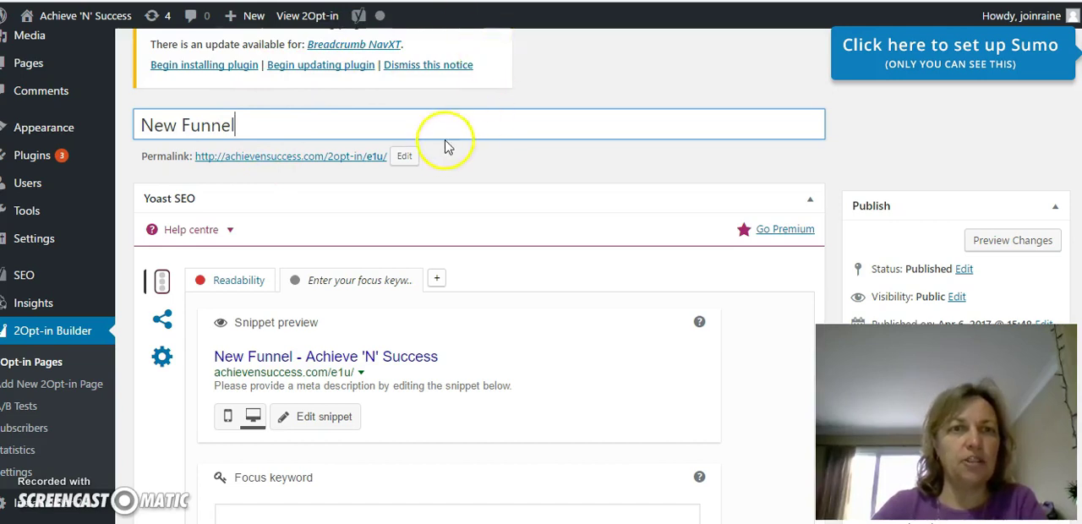
{"action": "left_click", "coordinate": [406, 159]}
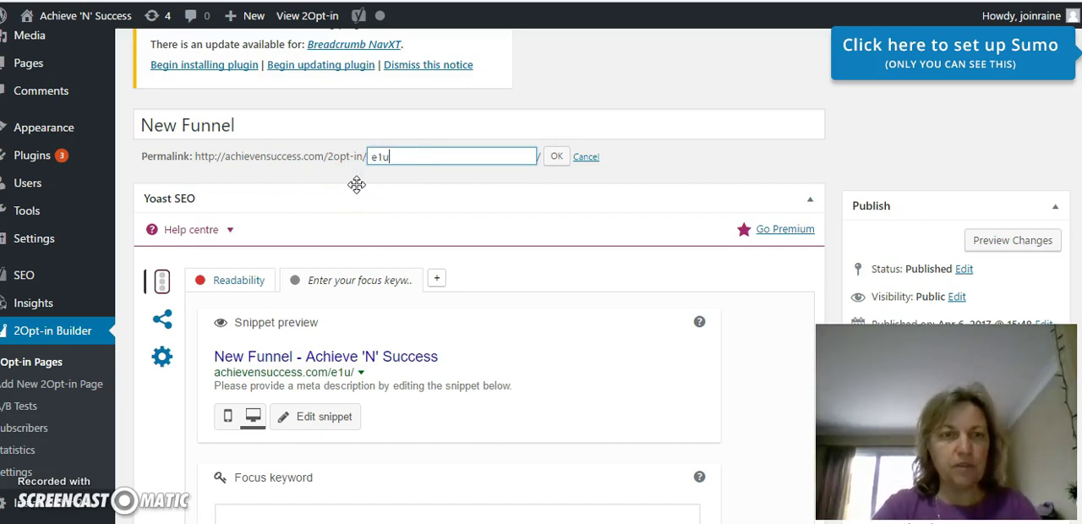
{"action": "left_click", "coordinate": [555, 159]}
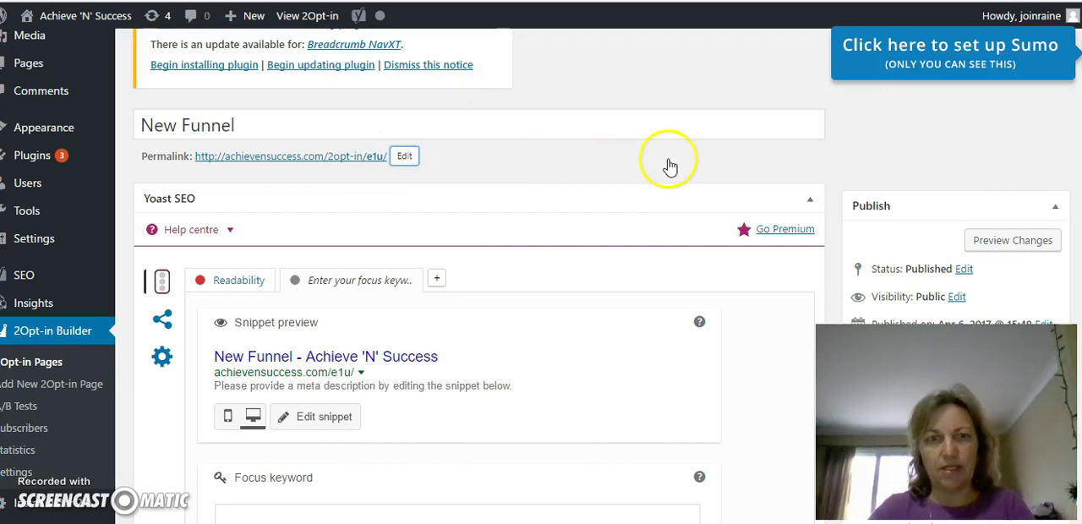
{"action": "scroll", "coordinate": [599, 161], "scroll_direction": "down", "scroll_amount": 1}
{"action": "scroll", "coordinate": [592, 161], "scroll_direction": "down", "scroll_amount": 1}
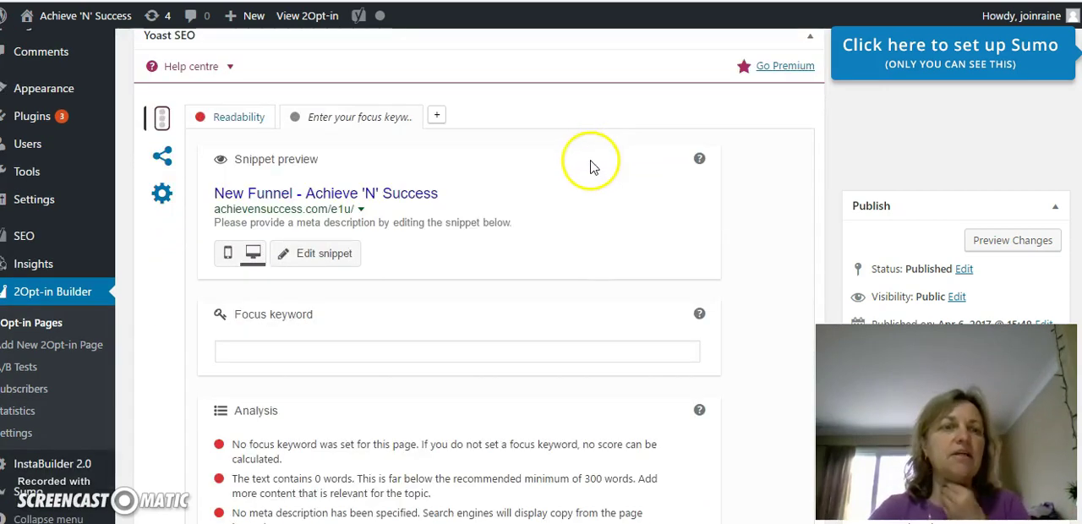
{"action": "scroll", "coordinate": [642, 169], "scroll_direction": "down", "scroll_amount": 2}
{"action": "scroll", "coordinate": [719, 186], "scroll_direction": "down", "scroll_amount": 3}
{"action": "scroll", "coordinate": [719, 211], "scroll_direction": "down", "scroll_amount": 1}
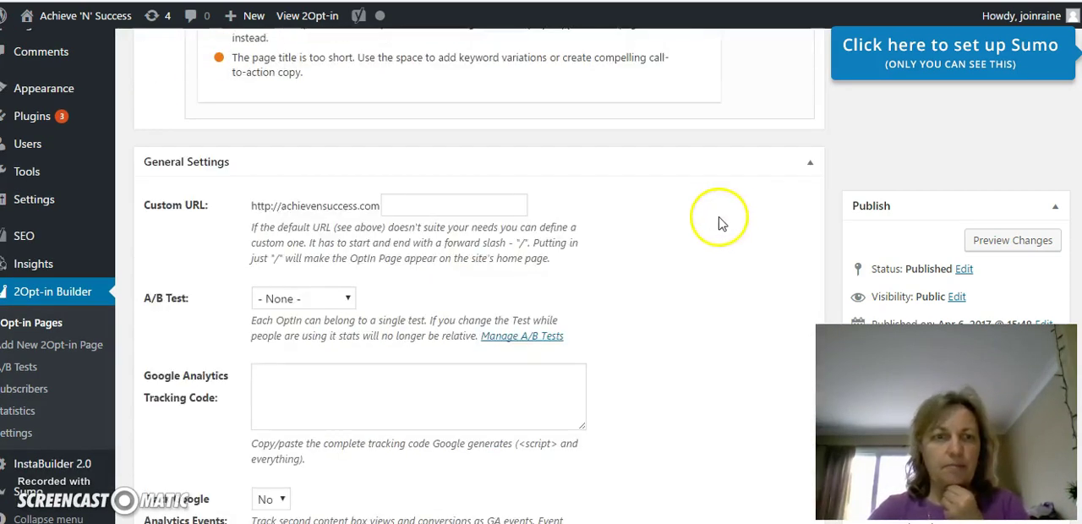
{"action": "scroll", "coordinate": [701, 222], "scroll_direction": "up", "scroll_amount": 3}
{"action": "scroll", "coordinate": [625, 135], "scroll_direction": "up", "scroll_amount": 5}
{"action": "scroll", "coordinate": [597, 121], "scroll_direction": "up", "scroll_amount": 2}
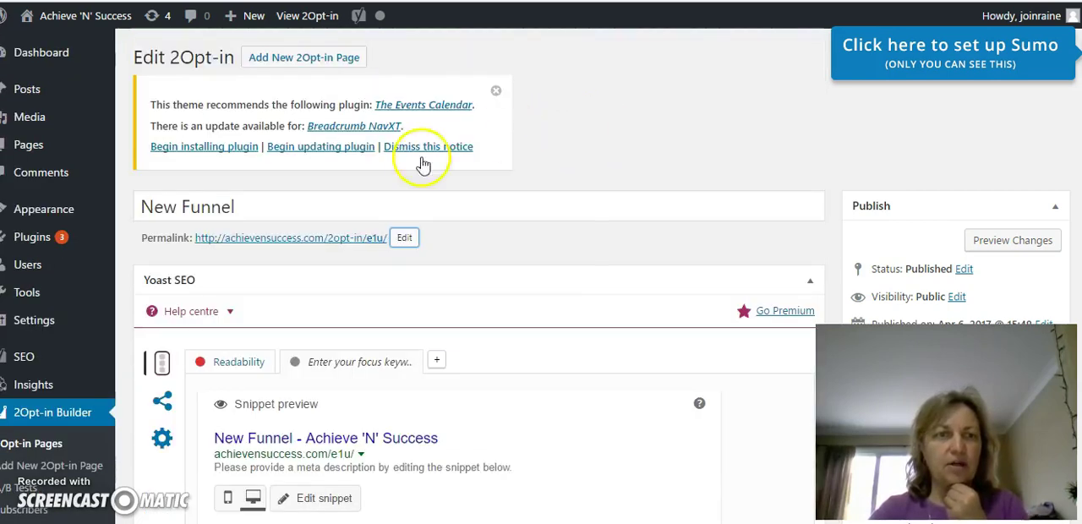
{"action": "scroll", "coordinate": [549, 220], "scroll_direction": "down", "scroll_amount": 3}
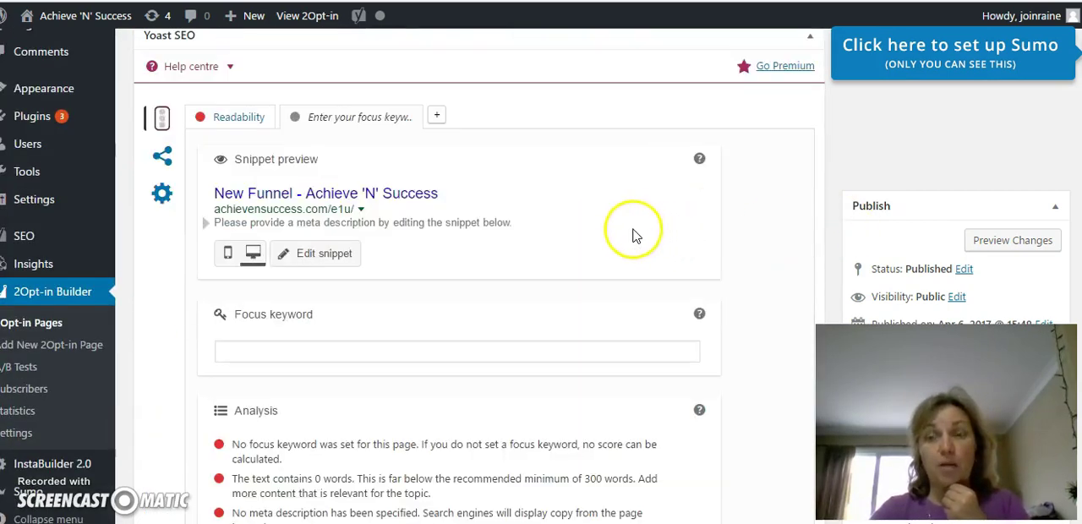
{"action": "scroll", "coordinate": [616, 230], "scroll_direction": "down", "scroll_amount": 3}
{"action": "scroll", "coordinate": [601, 229], "scroll_direction": "down", "scroll_amount": 2}
{"action": "scroll", "coordinate": [608, 232], "scroll_direction": "down", "scroll_amount": 2}
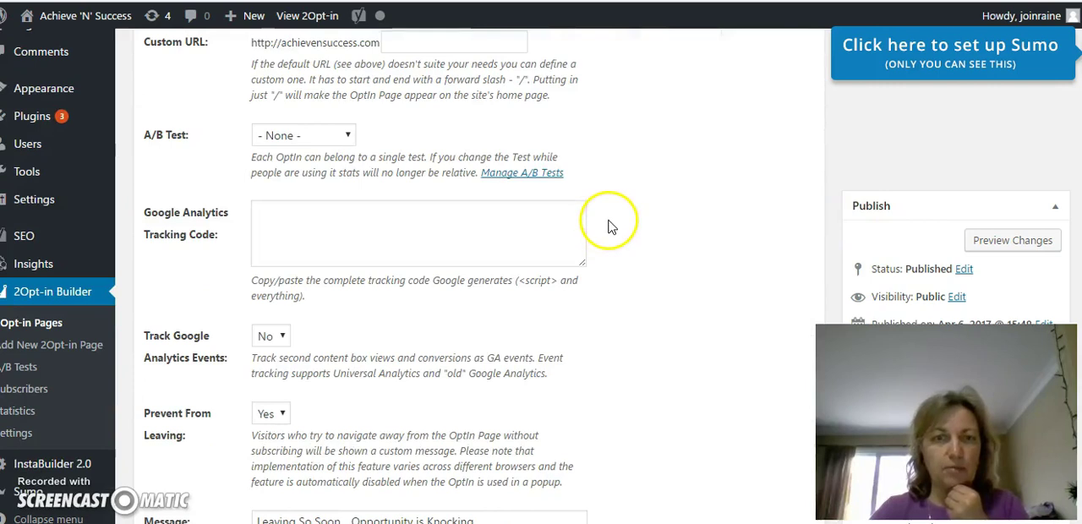
{"action": "scroll", "coordinate": [614, 229], "scroll_direction": "down", "scroll_amount": 2}
{"action": "scroll", "coordinate": [645, 242], "scroll_direction": "down", "scroll_amount": 1}
{"action": "scroll", "coordinate": [645, 241], "scroll_direction": "down", "scroll_amount": 1}
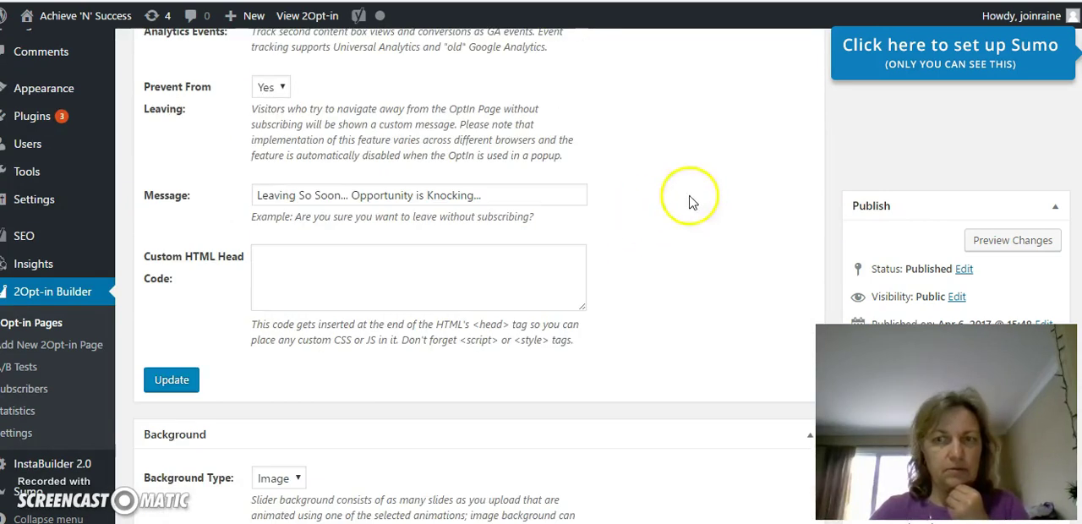
{"action": "scroll", "coordinate": [818, 158], "scroll_direction": "down", "scroll_amount": 1}
{"action": "scroll", "coordinate": [819, 158], "scroll_direction": "down", "scroll_amount": 4}
{"action": "scroll", "coordinate": [1014, 148], "scroll_direction": "down", "scroll_amount": 1}
{"action": "scroll", "coordinate": [1015, 165], "scroll_direction": "down", "scroll_amount": 1}
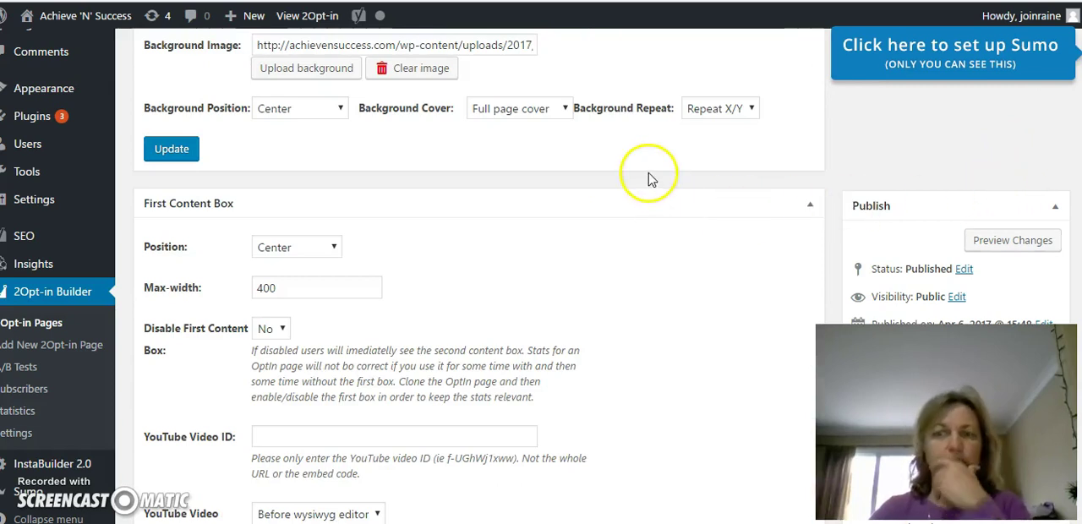
{"action": "scroll", "coordinate": [364, 167], "scroll_direction": "up", "scroll_amount": 1}
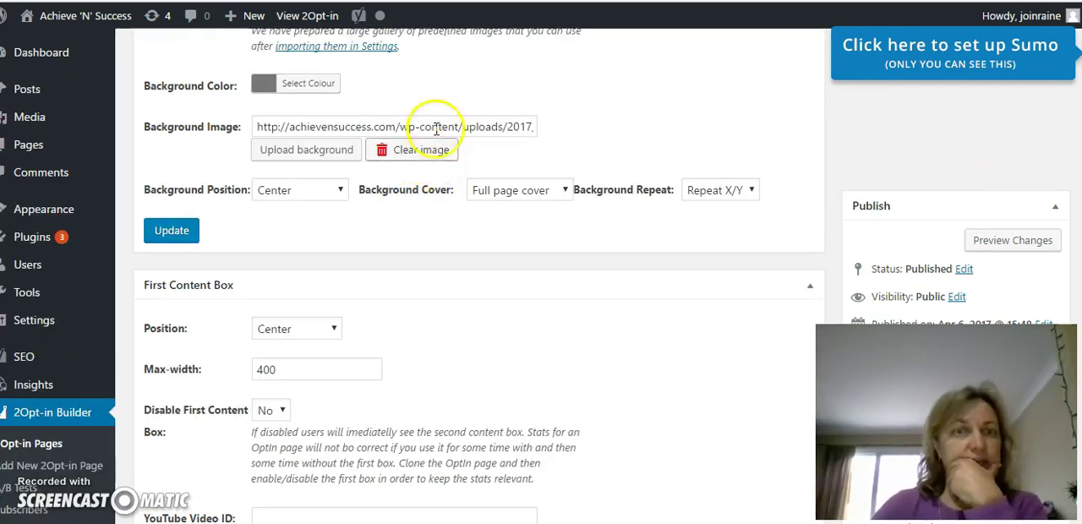
{"action": "scroll", "coordinate": [512, 253], "scroll_direction": "down", "scroll_amount": 3}
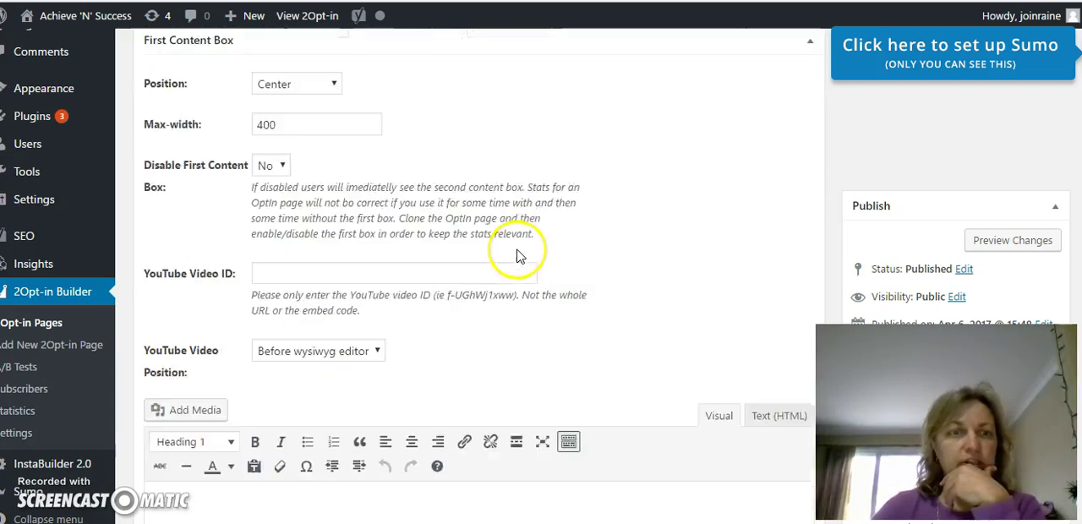
{"action": "scroll", "coordinate": [519, 256], "scroll_direction": "down", "scroll_amount": 1}
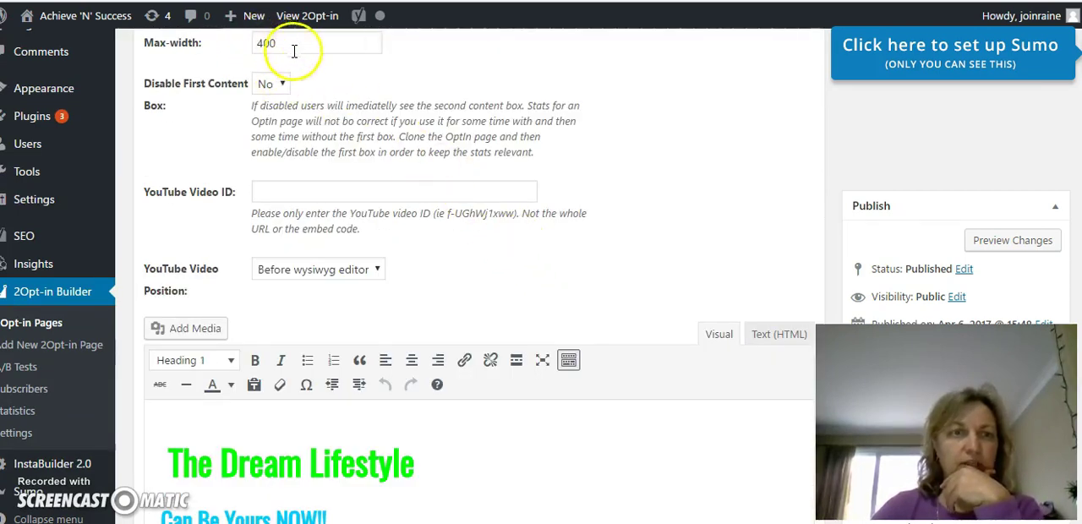
{"action": "scroll", "coordinate": [406, 101], "scroll_direction": "up", "scroll_amount": 3}
{"action": "scroll", "coordinate": [406, 101], "scroll_direction": "up", "scroll_amount": 1}
{"action": "scroll", "coordinate": [406, 102], "scroll_direction": "up", "scroll_amount": 2}
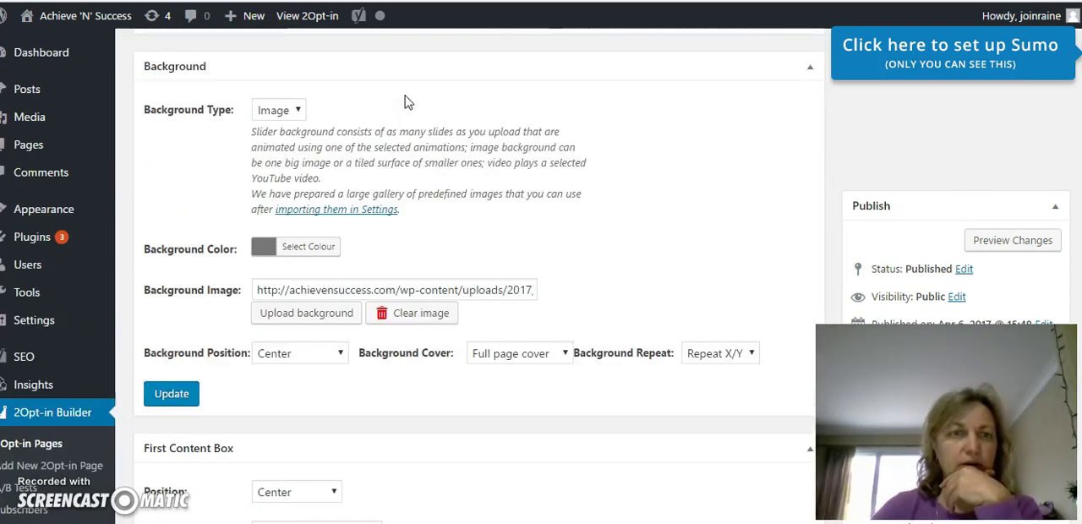
{"action": "scroll", "coordinate": [474, 230], "scroll_direction": "down", "scroll_amount": 3}
{"action": "scroll", "coordinate": [476, 229], "scroll_direction": "down", "scroll_amount": 1}
{"action": "scroll", "coordinate": [476, 229], "scroll_direction": "down", "scroll_amount": 1}
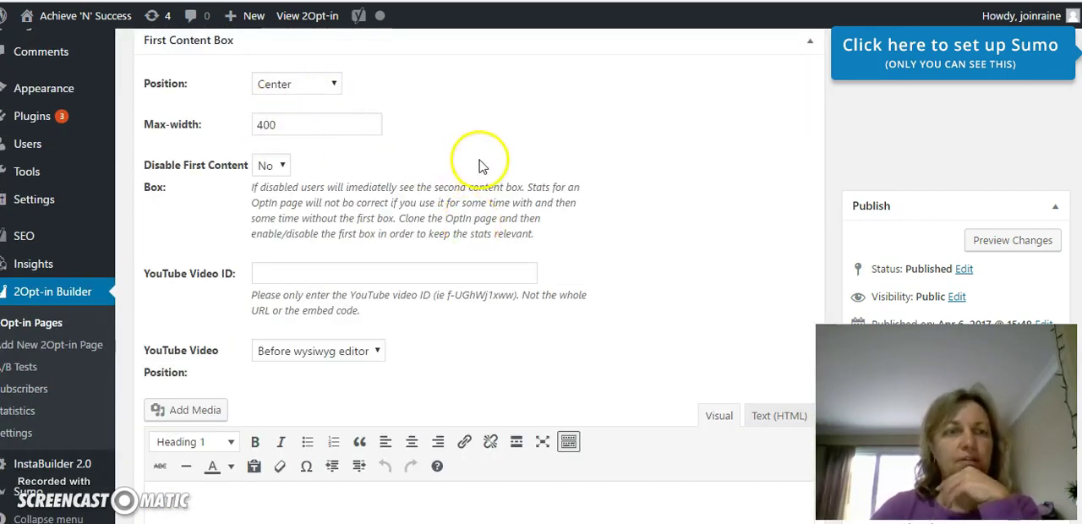
{"action": "scroll", "coordinate": [479, 166], "scroll_direction": "down", "scroll_amount": 1}
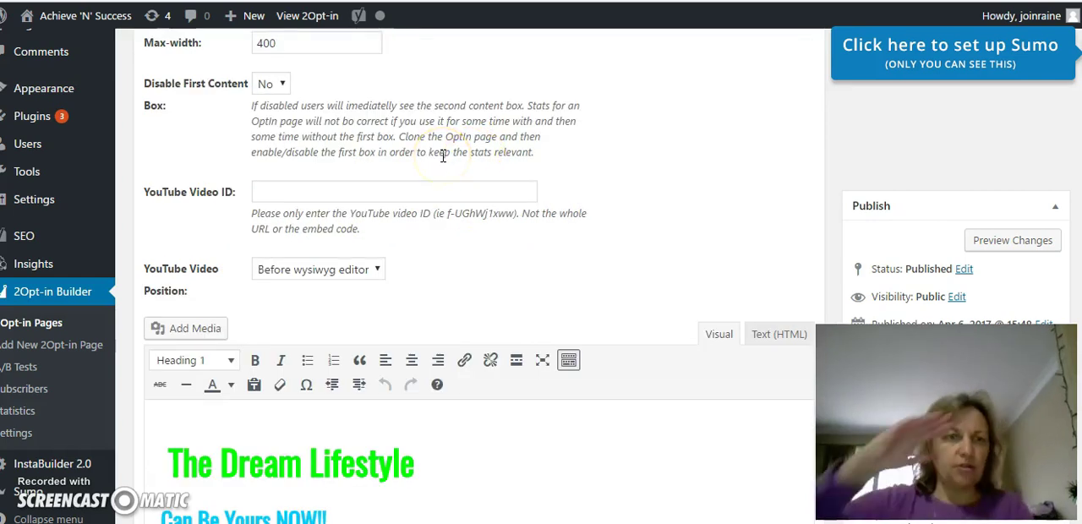
- Update the New Funnel opt-in page and confirm Leave in the leave-site prompt
{"action": "left_click", "coordinate": [438, 93]}
{"action": "scroll", "coordinate": [431, 246], "scroll_direction": "down", "scroll_amount": 2}
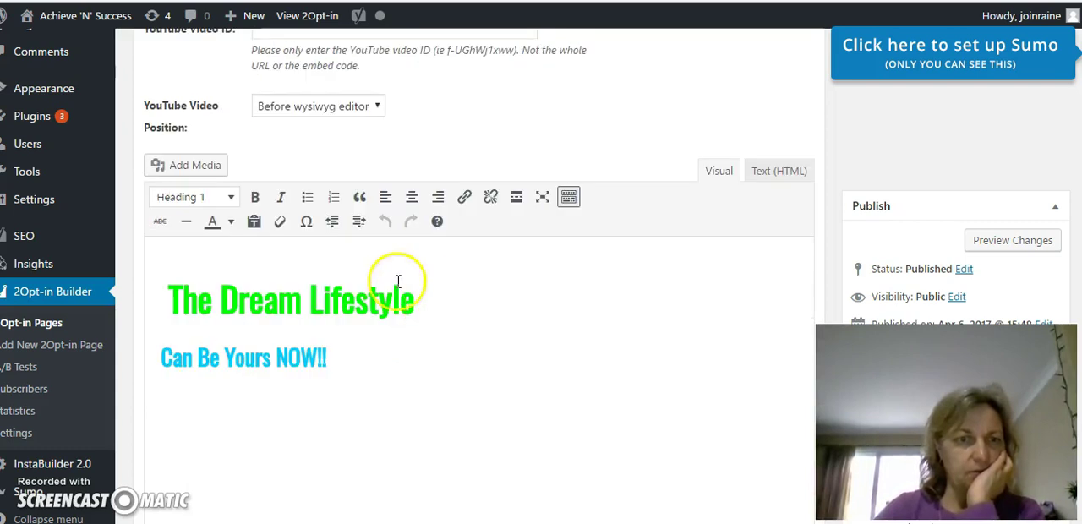
{"action": "scroll", "coordinate": [448, 334], "scroll_direction": "down", "scroll_amount": 2}
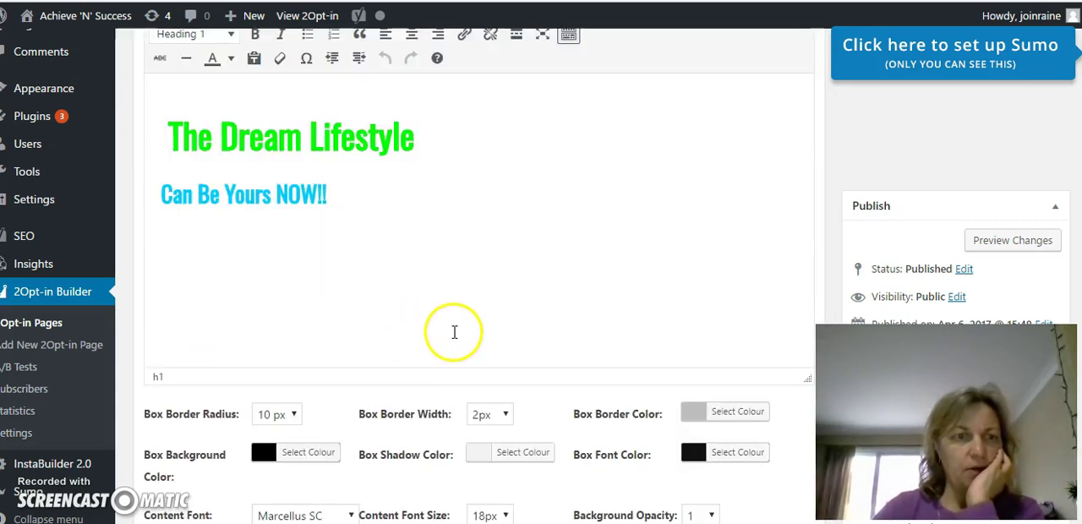
{"action": "scroll", "coordinate": [454, 332], "scroll_direction": "down", "scroll_amount": 2}
{"action": "scroll", "coordinate": [449, 337], "scroll_direction": "down", "scroll_amount": 1}
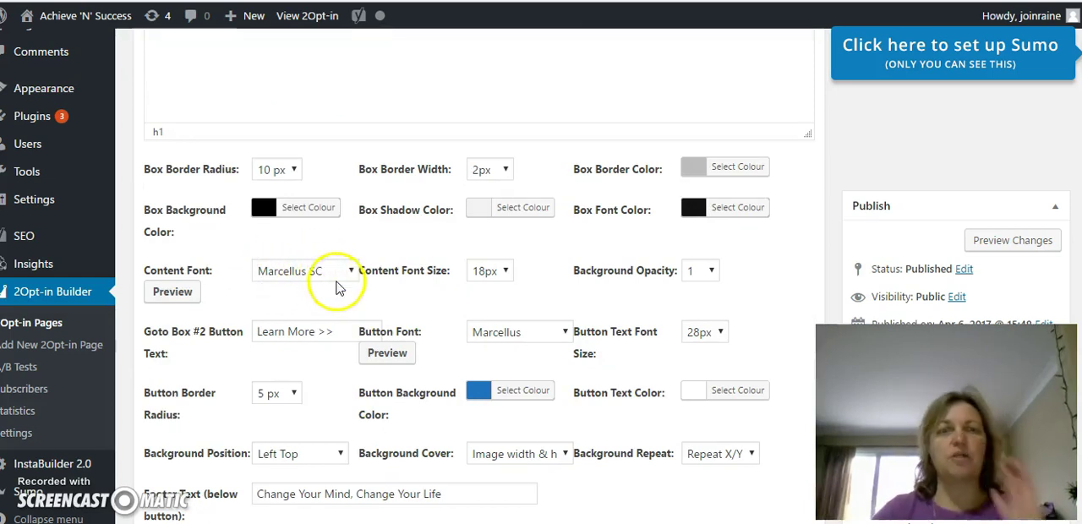
{"action": "scroll", "coordinate": [393, 351], "scroll_direction": "down", "scroll_amount": 2}
{"action": "scroll", "coordinate": [455, 393], "scroll_direction": "down", "scroll_amount": 2}
{"action": "scroll", "coordinate": [455, 394], "scroll_direction": "down", "scroll_amount": 1}
{"action": "scroll", "coordinate": [455, 364], "scroll_direction": "down", "scroll_amount": 2}
{"action": "scroll", "coordinate": [454, 364], "scroll_direction": "down", "scroll_amount": 2}
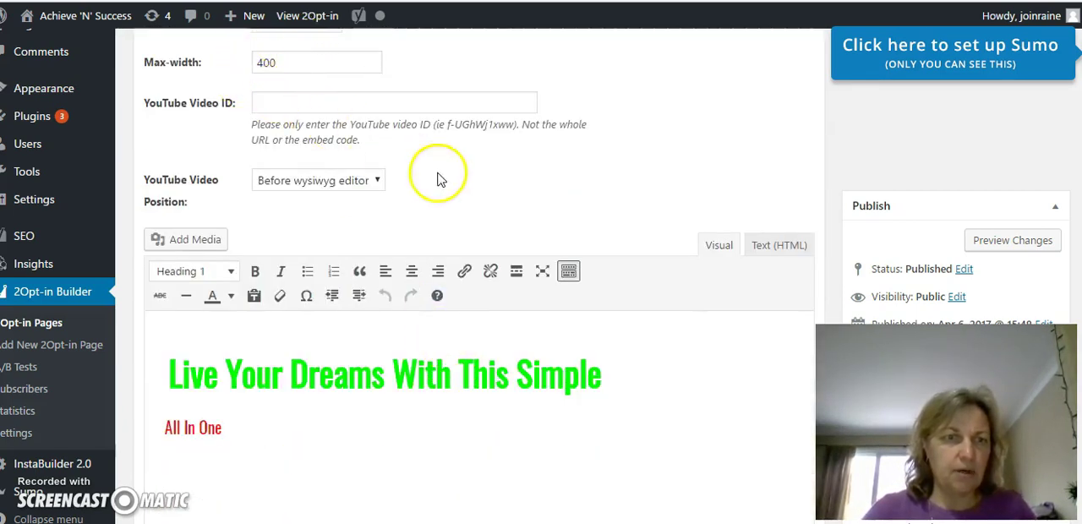
{"action": "scroll", "coordinate": [479, 218], "scroll_direction": "up", "scroll_amount": 5}
{"action": "scroll", "coordinate": [381, 206], "scroll_direction": "up", "scroll_amount": 3}
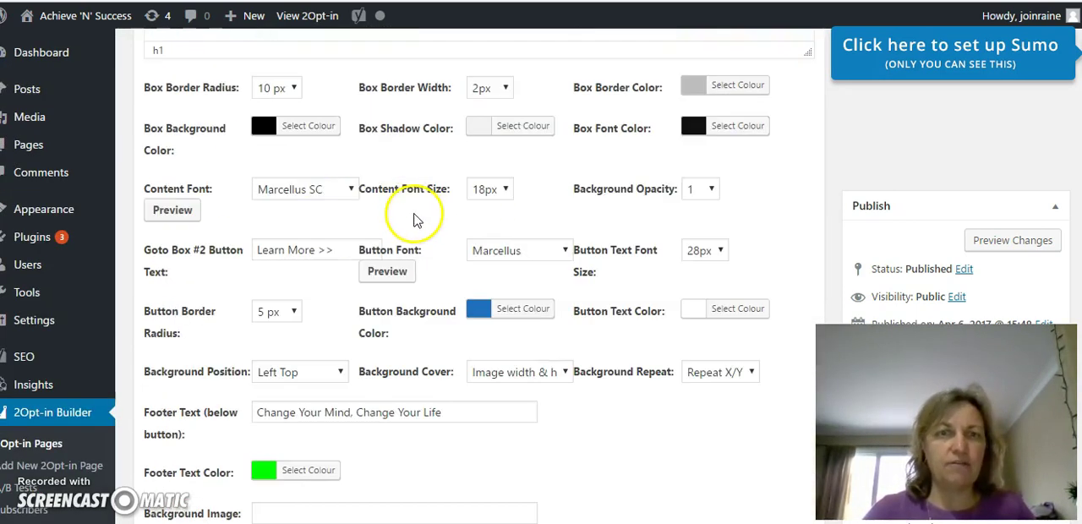
{"action": "scroll", "coordinate": [469, 243], "scroll_direction": "down", "scroll_amount": 4}
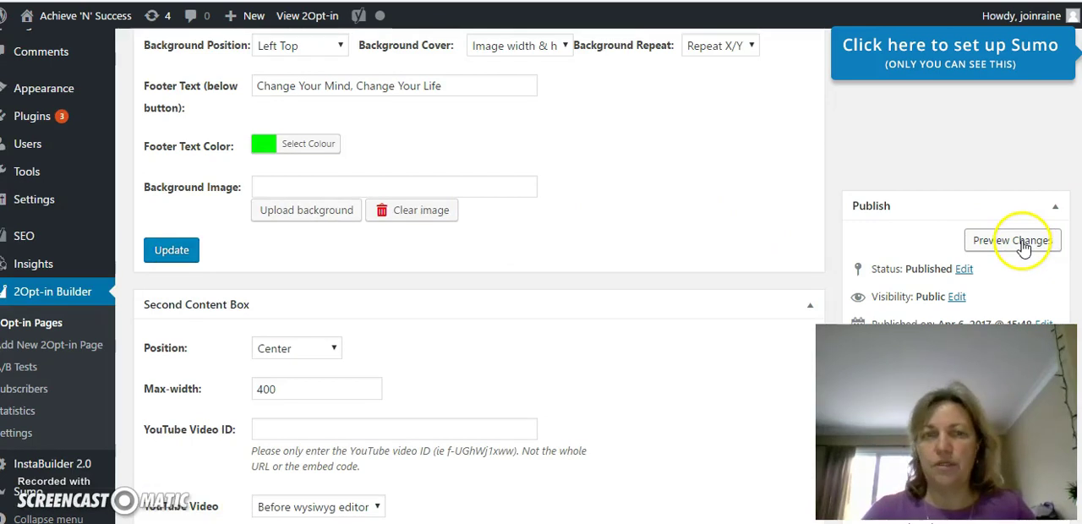
{"action": "scroll", "coordinate": [606, 257], "scroll_direction": "up", "scroll_amount": 3}
{"action": "scroll", "coordinate": [605, 257], "scroll_direction": "up", "scroll_amount": 4}
{"action": "scroll", "coordinate": [606, 257], "scroll_direction": "up", "scroll_amount": 5}
{"action": "scroll", "coordinate": [606, 257], "scroll_direction": "up", "scroll_amount": 4}
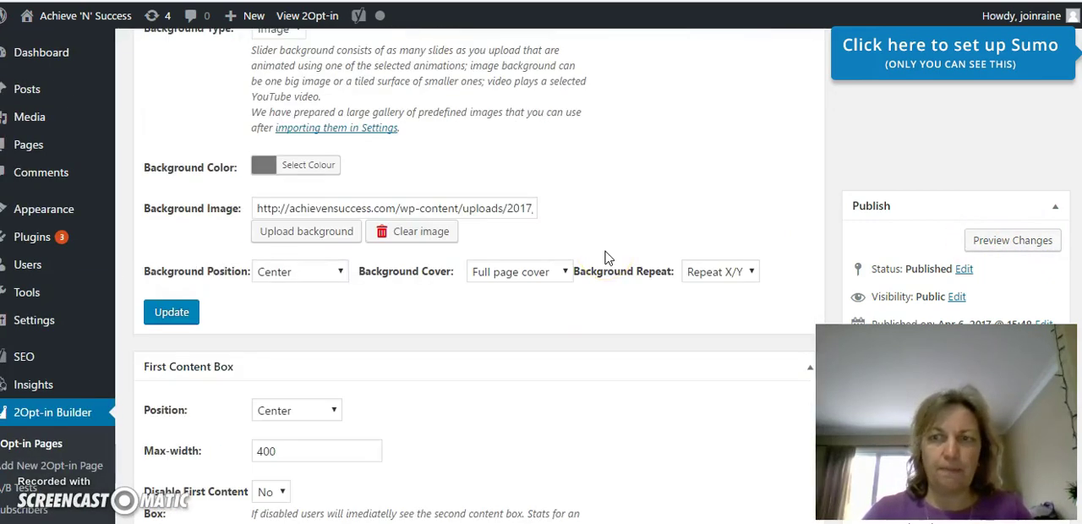
{"action": "scroll", "coordinate": [606, 257], "scroll_direction": "down", "scroll_amount": 5}
{"action": "scroll", "coordinate": [605, 257], "scroll_direction": "down", "scroll_amount": 1}
{"action": "scroll", "coordinate": [606, 257], "scroll_direction": "down", "scroll_amount": 4}
{"action": "scroll", "coordinate": [609, 257], "scroll_direction": "down", "scroll_amount": 6}
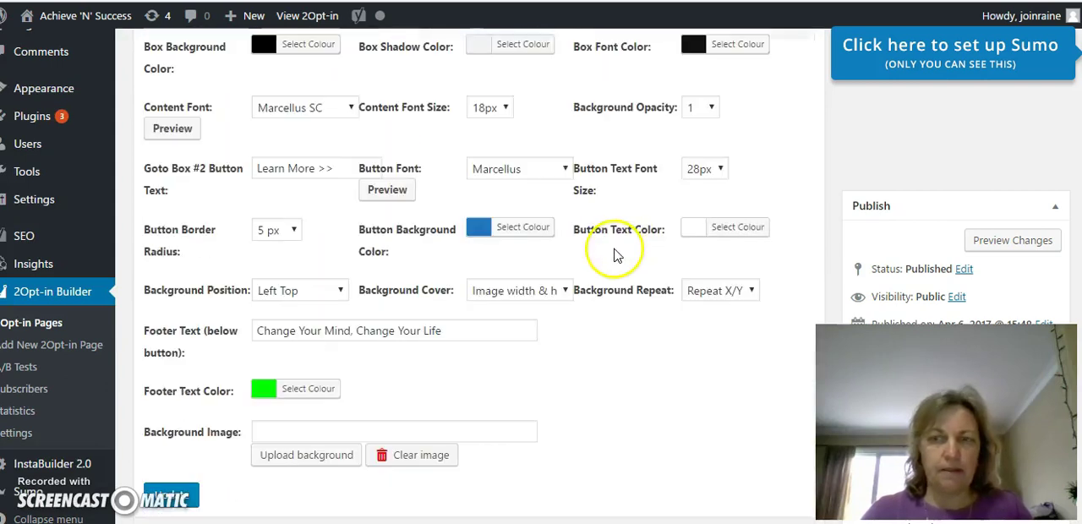
{"action": "scroll", "coordinate": [1028, 269], "scroll_direction": "down", "scroll_amount": 3}
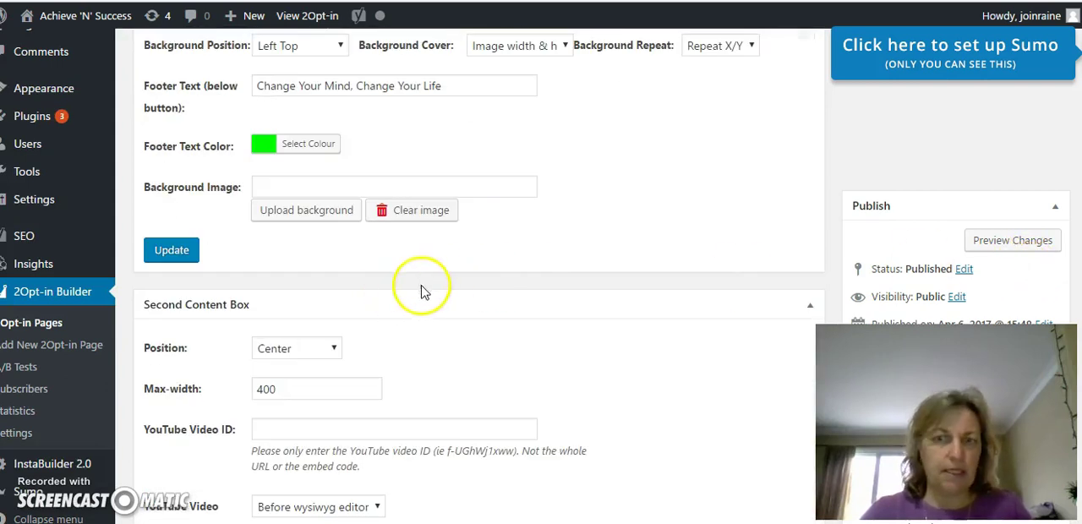
{"action": "scroll", "coordinate": [431, 275], "scroll_direction": "down", "scroll_amount": 2}
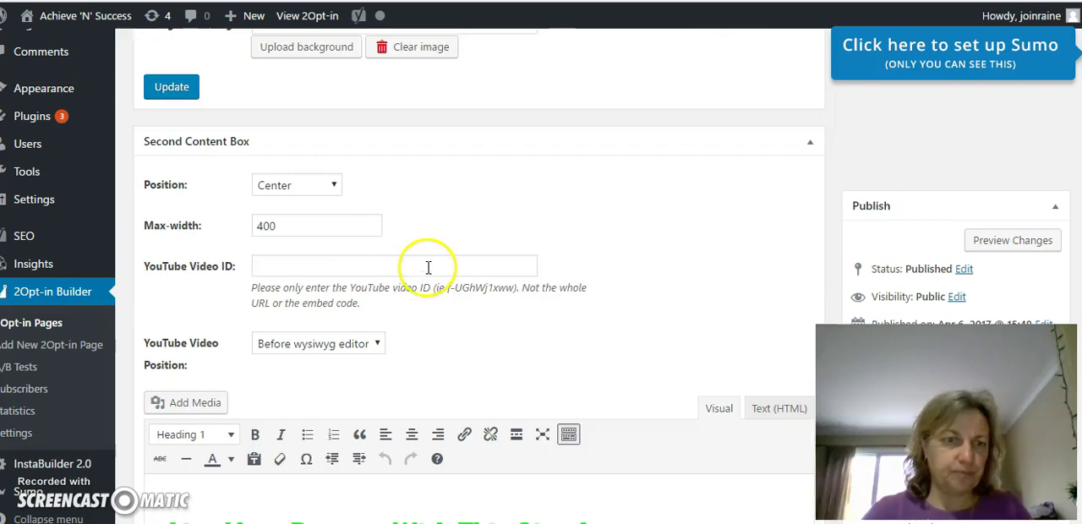
{"action": "scroll", "coordinate": [431, 270], "scroll_direction": "down", "scroll_amount": 2}
{"action": "scroll", "coordinate": [541, 296], "scroll_direction": "down", "scroll_amount": 1}
{"action": "scroll", "coordinate": [557, 308], "scroll_direction": "down", "scroll_amount": 3}
{"action": "scroll", "coordinate": [557, 311], "scroll_direction": "down", "scroll_amount": 2}
{"action": "scroll", "coordinate": [474, 279], "scroll_direction": "down", "scroll_amount": 3}
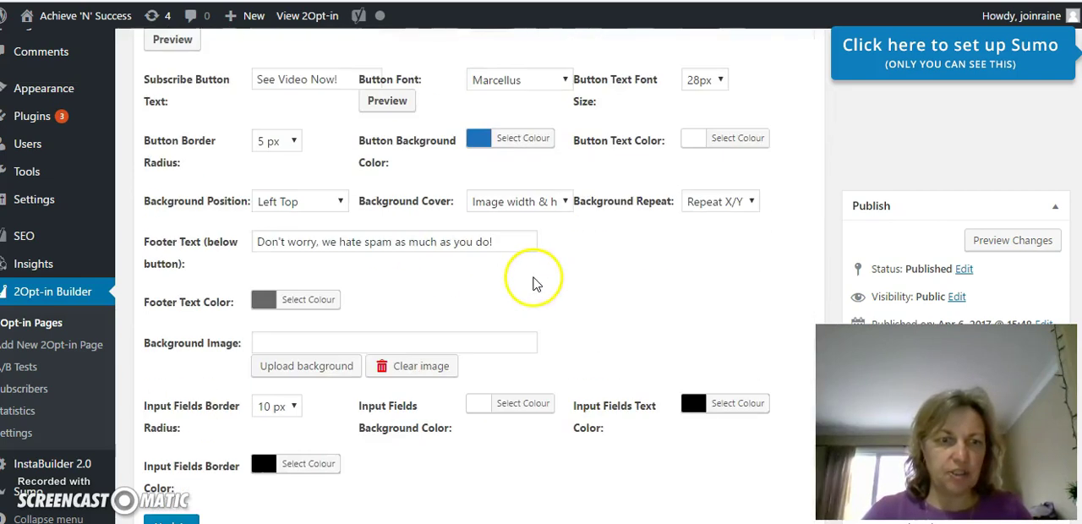
{"action": "scroll", "coordinate": [532, 283], "scroll_direction": "down", "scroll_amount": 2}
{"action": "scroll", "coordinate": [532, 279], "scroll_direction": "down", "scroll_amount": 1}
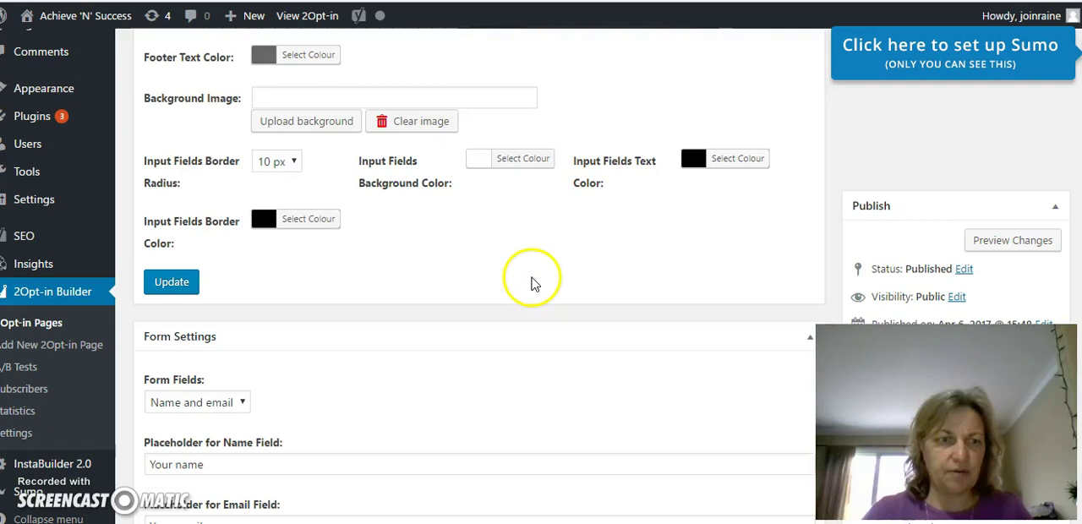
{"action": "left_click", "coordinate": [172, 287]}
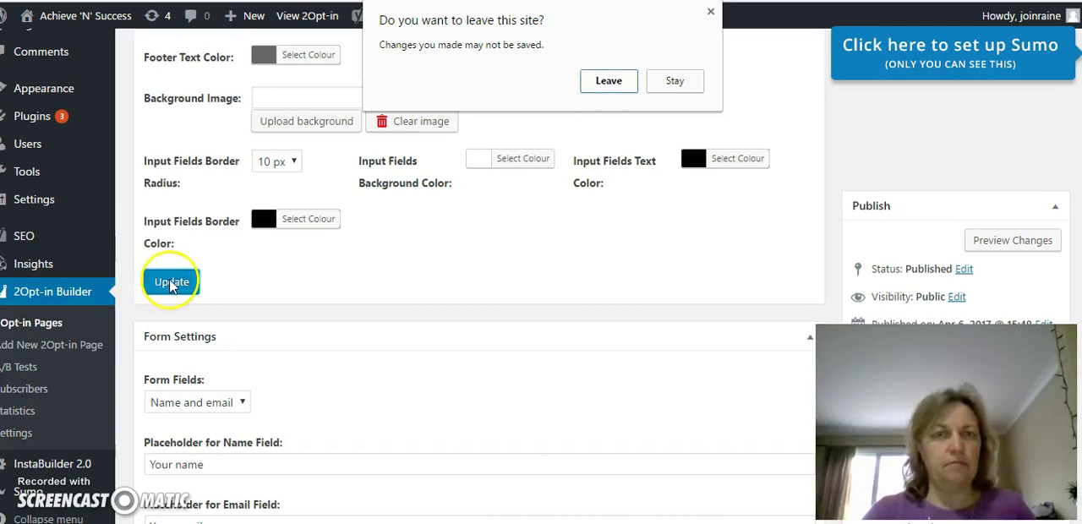
{"action": "left_click", "coordinate": [615, 85]}
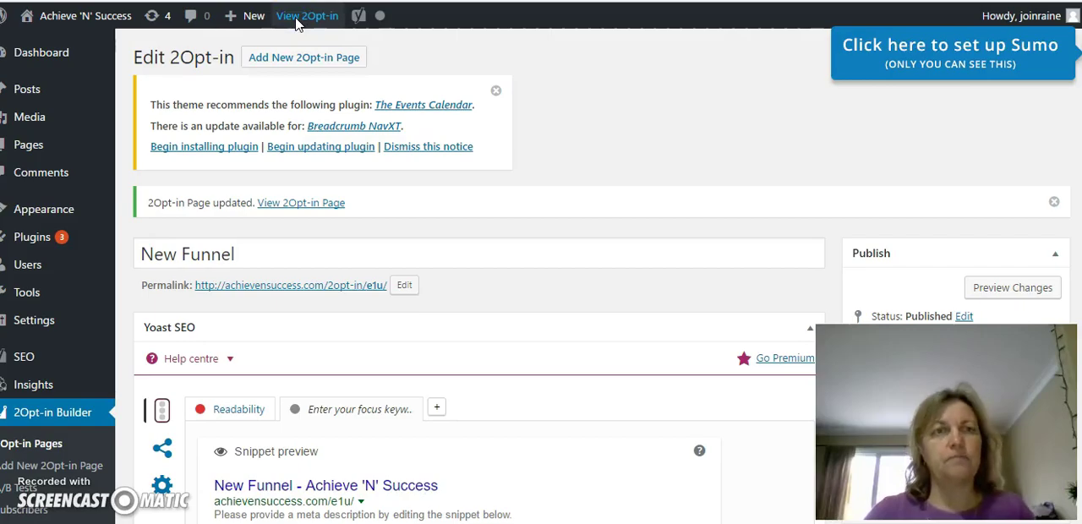
- View the live beach opt-in page and reveal its name/email signup form via Learn More
{"action": "left_click", "coordinate": [298, 18]}
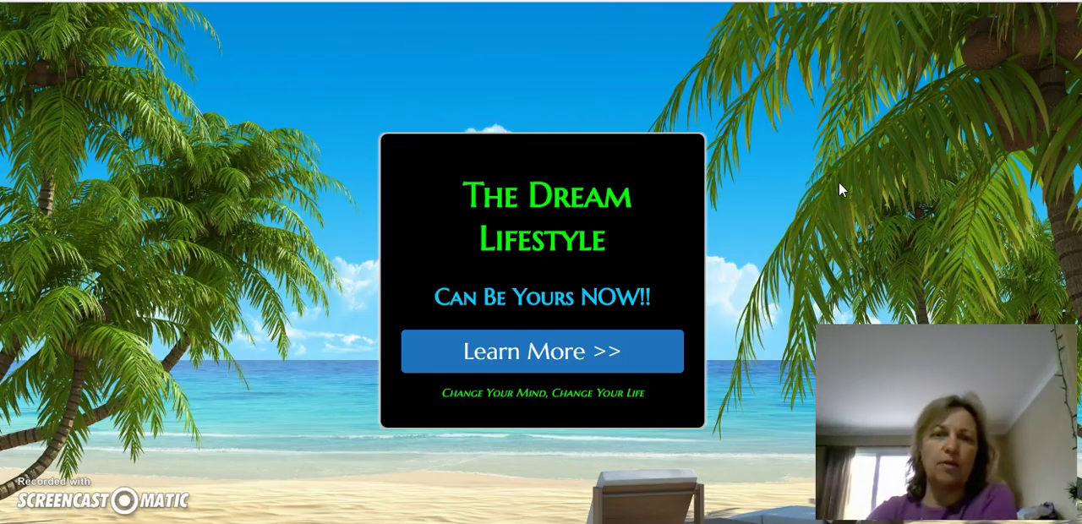
{"action": "left_click", "coordinate": [756, 182]}
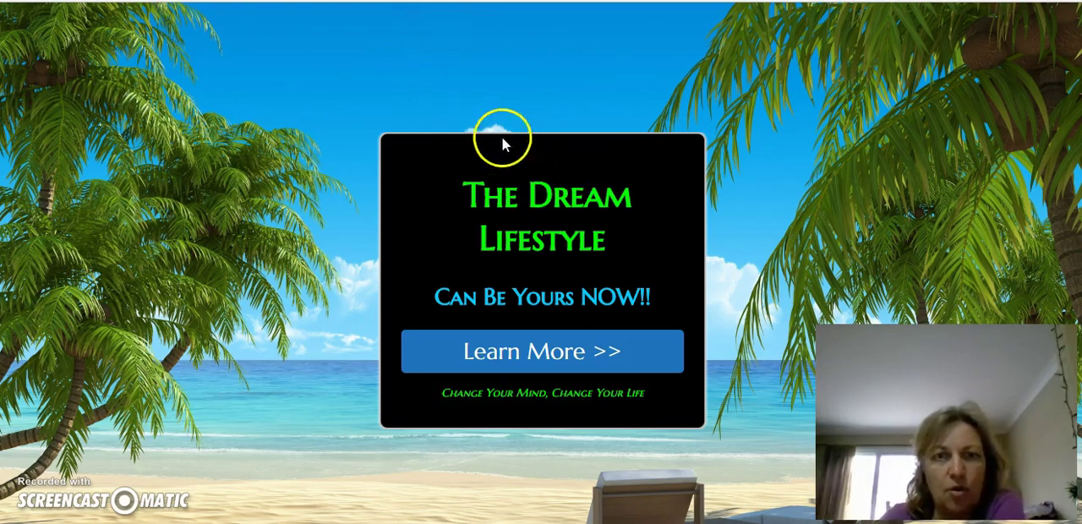
{"action": "left_click", "coordinate": [558, 367]}
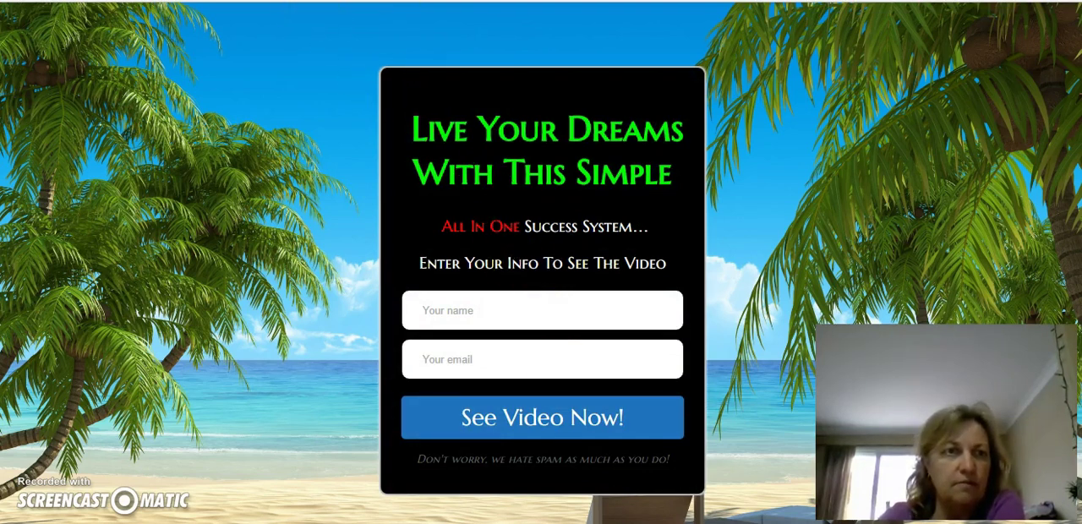
- Reload the opt-in page, copy its URL, then close it and confirm leaving
{"action": "right_click", "coordinate": [178, 56]}
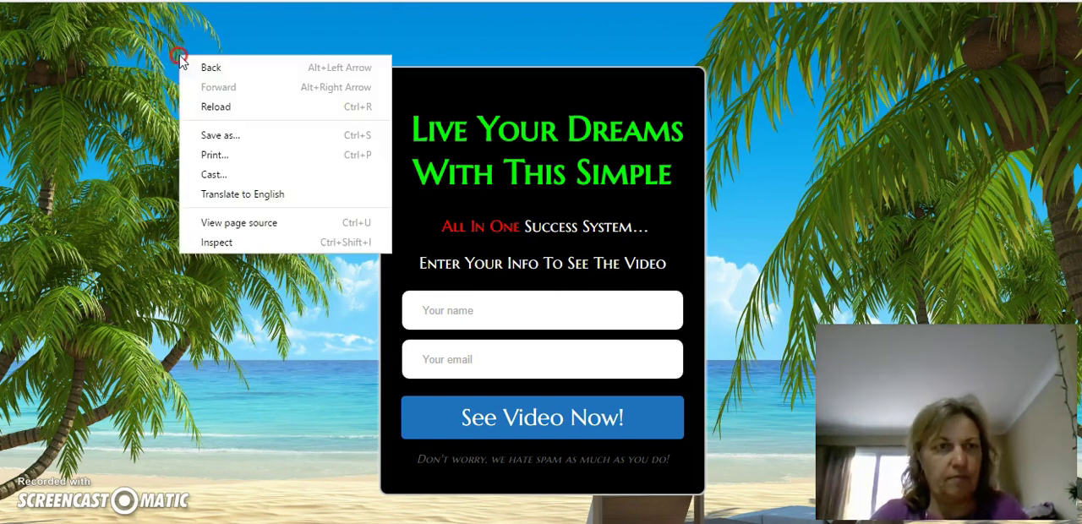
{"action": "left_click", "coordinate": [208, 108]}
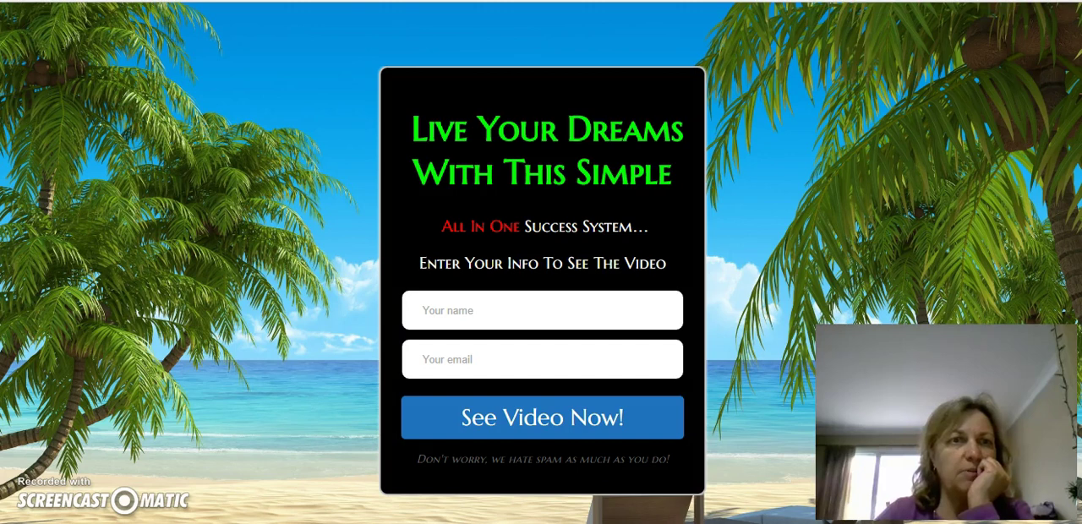
{"action": "right_click", "coordinate": [286, 2]}
{"action": "left_click", "coordinate": [317, 43]}
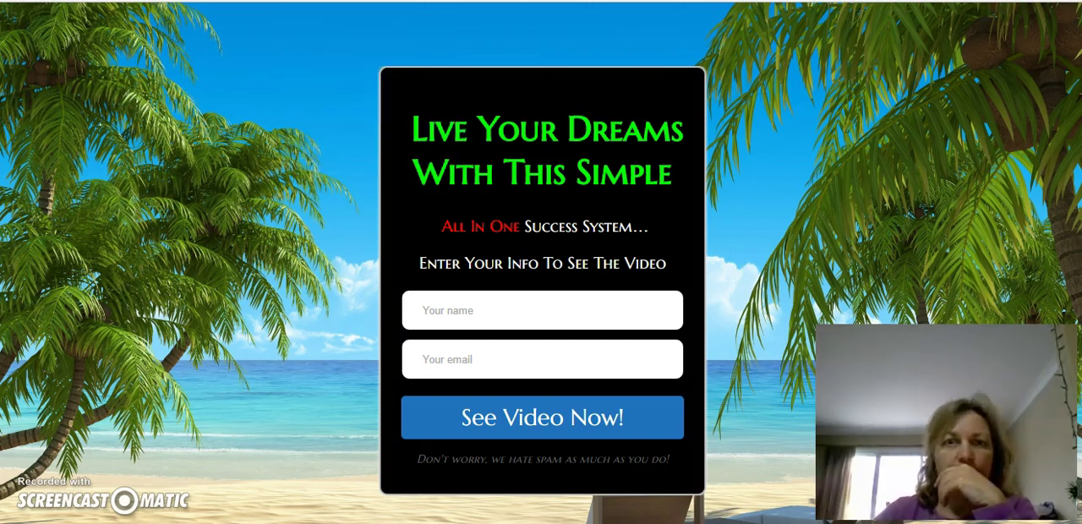
{"action": "key", "text": "Return"}
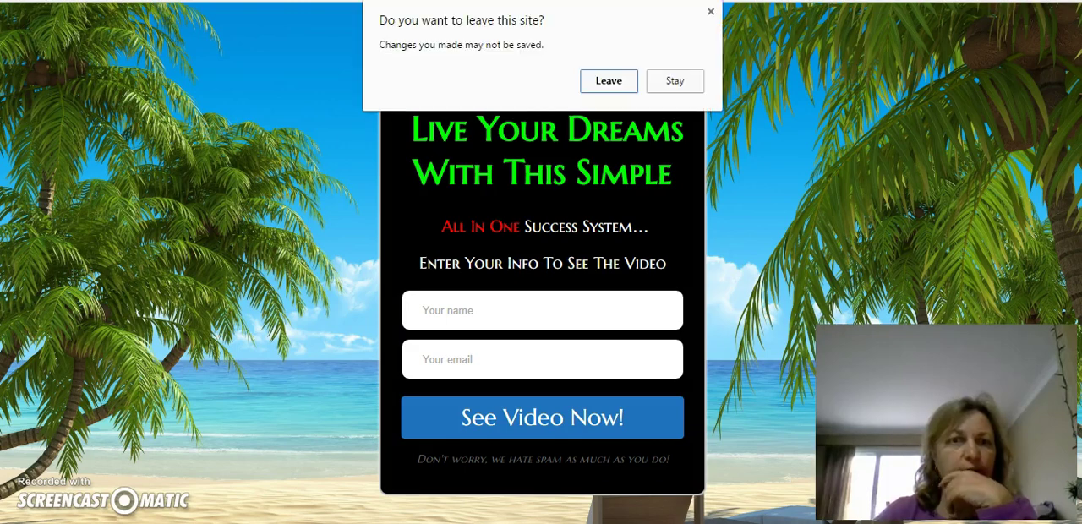
{"action": "left_click", "coordinate": [610, 81]}
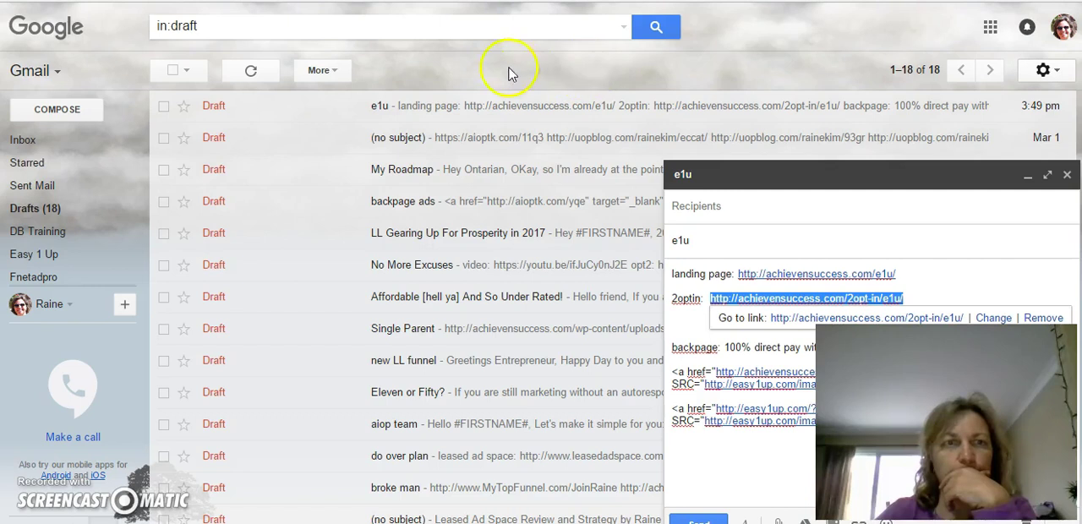
- Close the e1u compose window and open a new tab on the Google start page
{"action": "left_click", "coordinate": [1066, 174]}
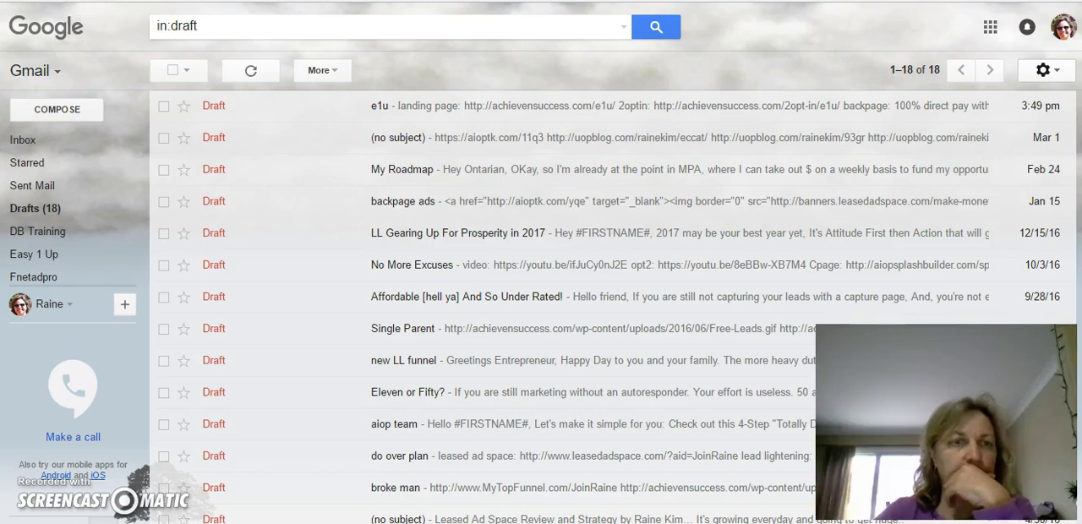
{"action": "key", "text": "ctrl+t"}
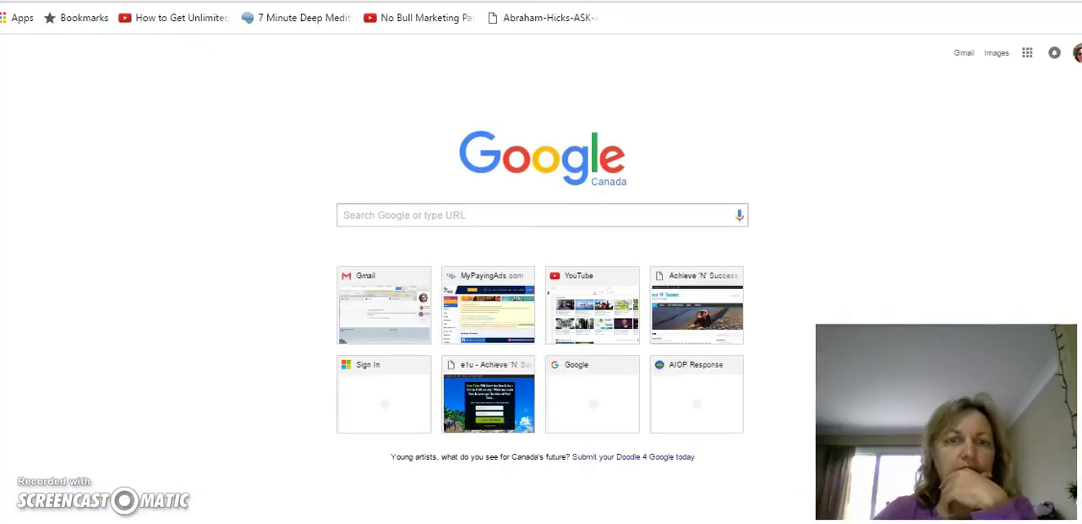
{"action": "mouse_move", "coordinate": [696, 304]}
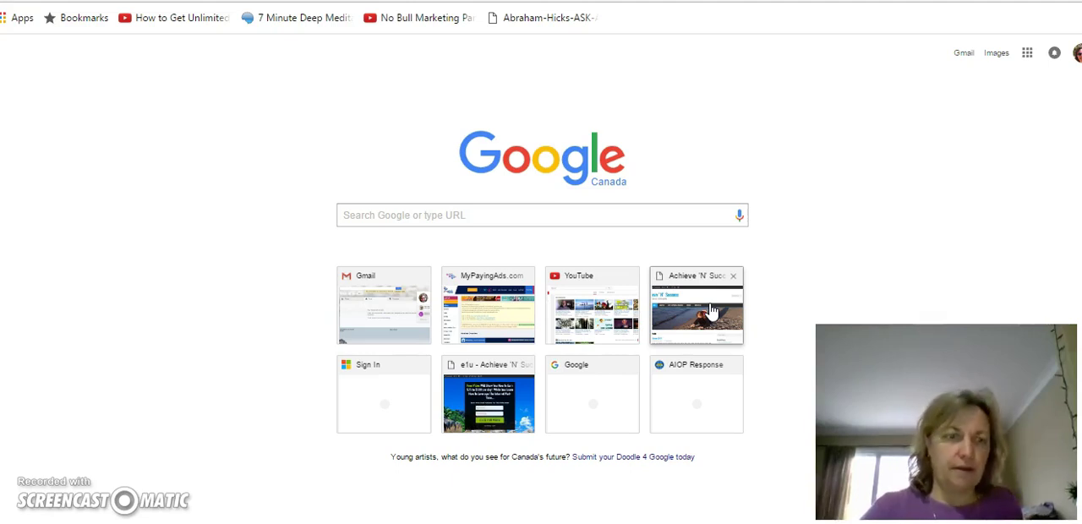
- Log out of Achieve 'N' Success through the Howdy menu, then open a new tab
{"action": "left_click", "coordinate": [713, 312]}
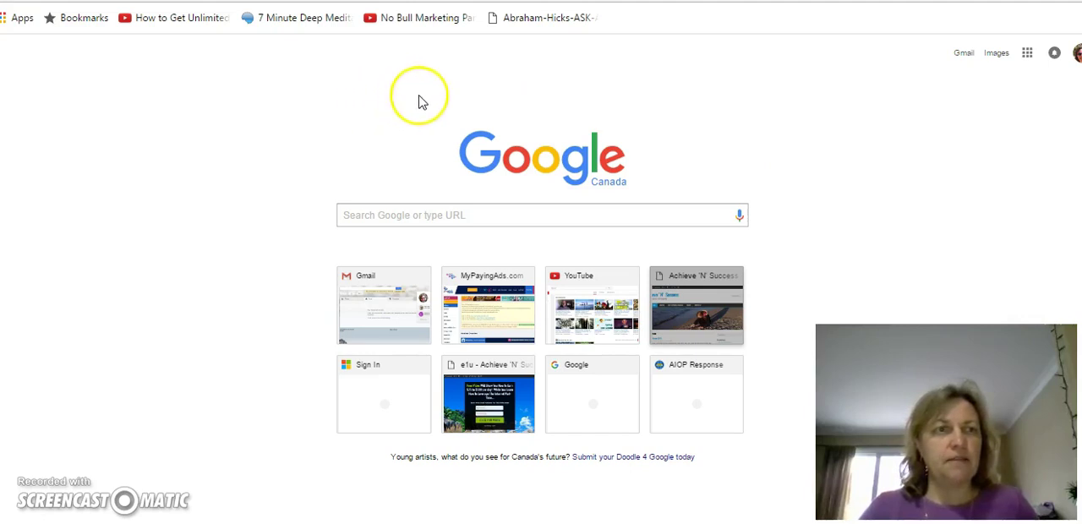
{"action": "mouse_move", "coordinate": [697, 305]}
{"action": "left_click", "coordinate": [706, 312]}
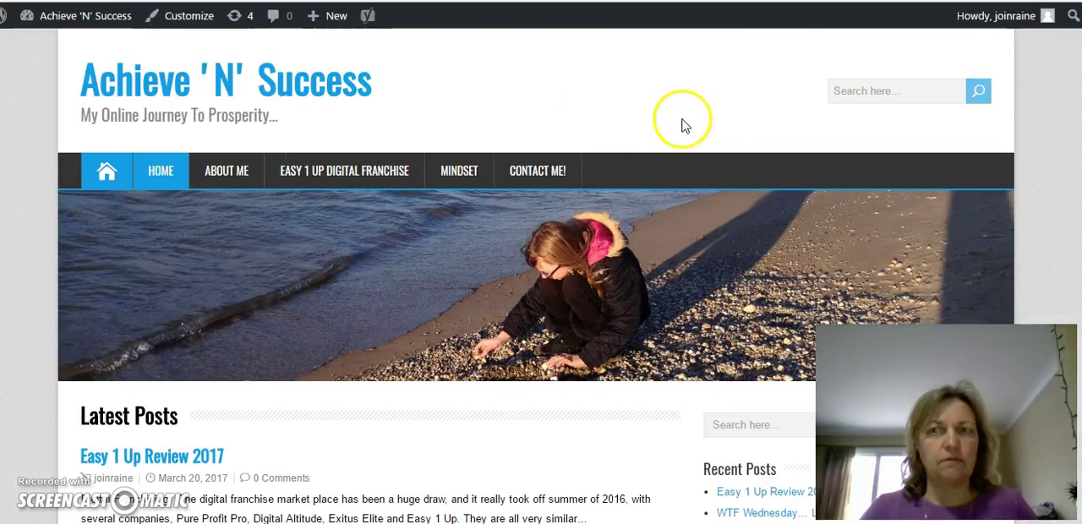
{"action": "left_click", "coordinate": [1048, 15]}
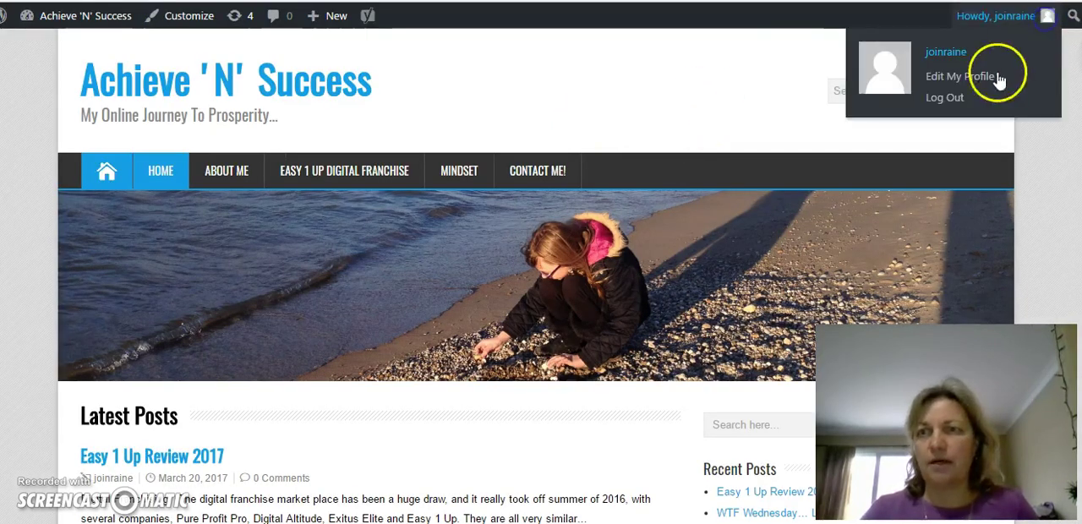
{"action": "left_click", "coordinate": [950, 99]}
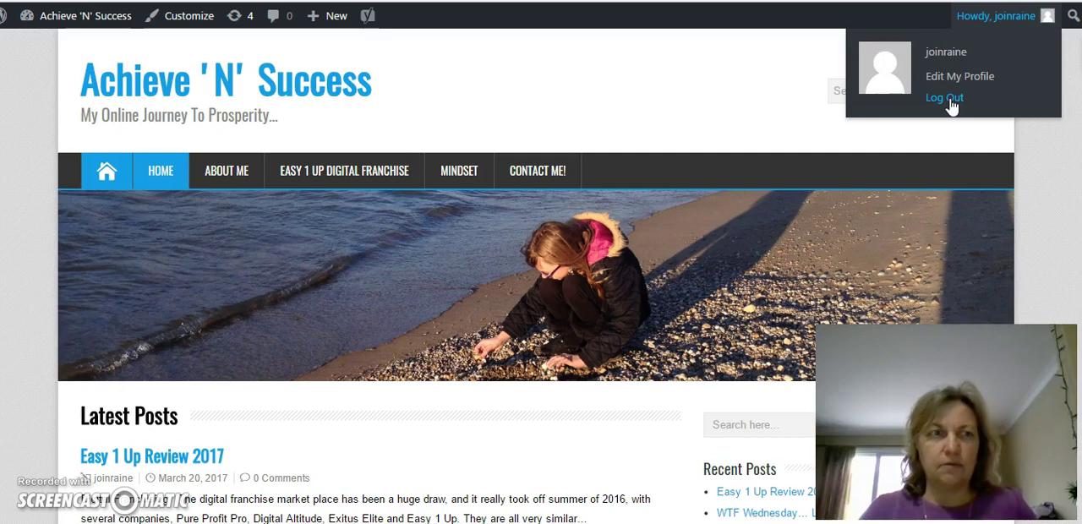
{"action": "left_click", "coordinate": [945, 98]}
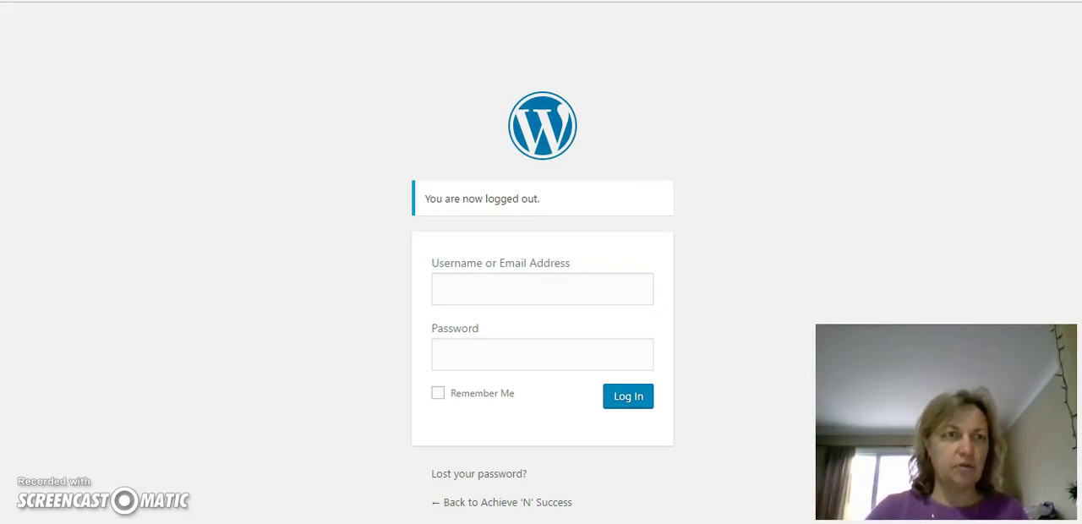
{"action": "key", "text": "ctrl+t"}
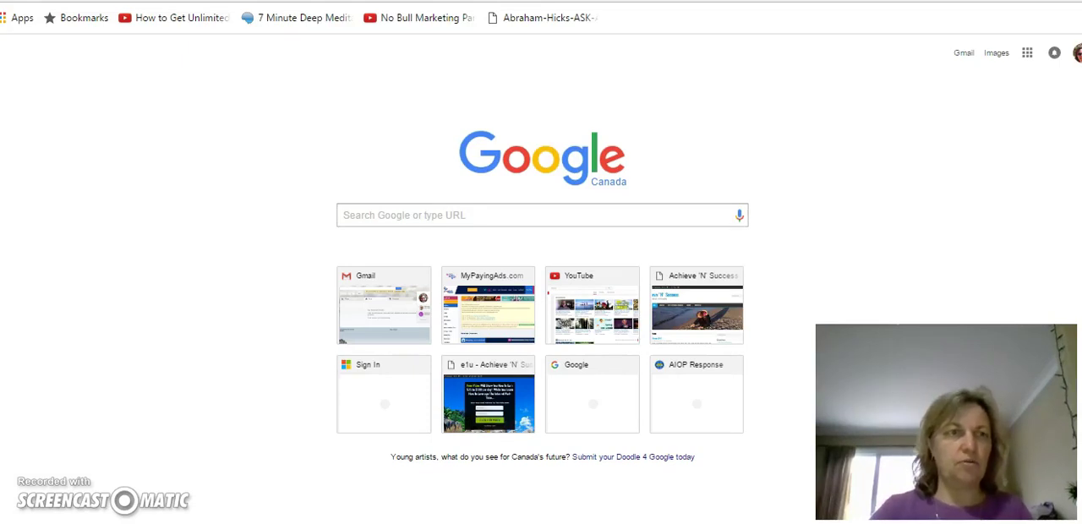
- Paste the copied 2opt-in URL into the address bar and load the beach opt-in page
{"action": "right_click", "coordinate": [161, 2]}
{"action": "left_click", "coordinate": [196, 59]}
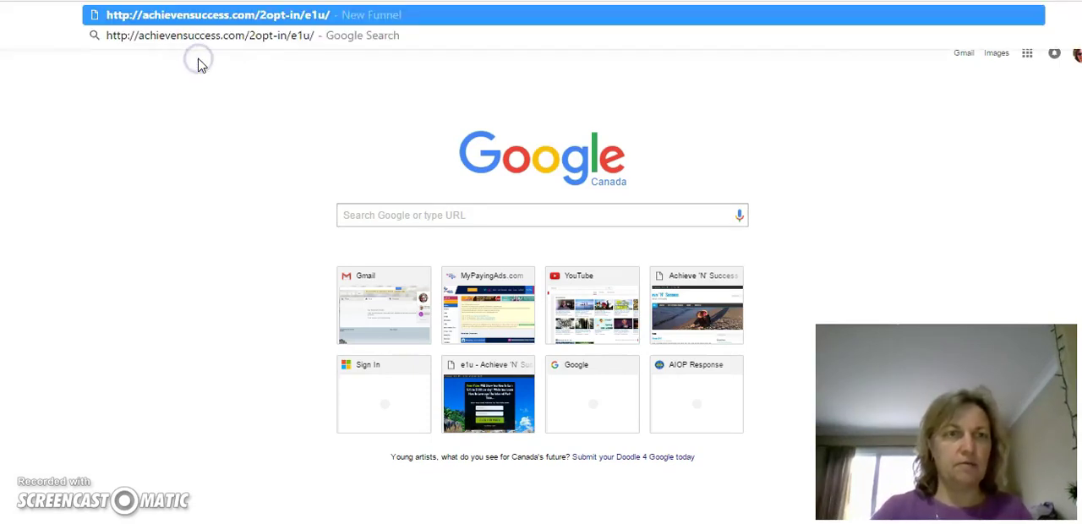
{"action": "key", "text": "Return"}
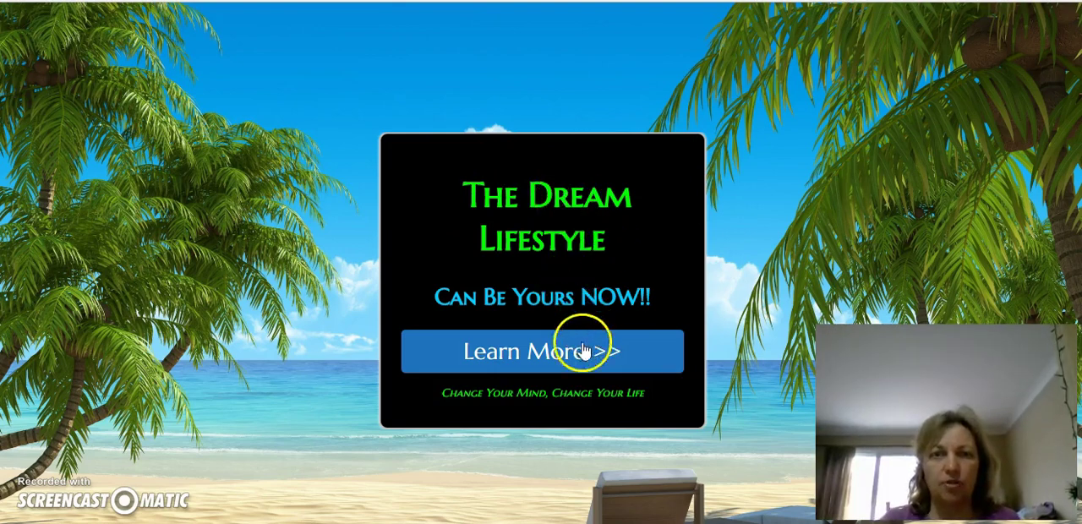
- Submit a test name and autofilled email via See Video Now!, confirming Leave
{"action": "left_click", "coordinate": [534, 353]}
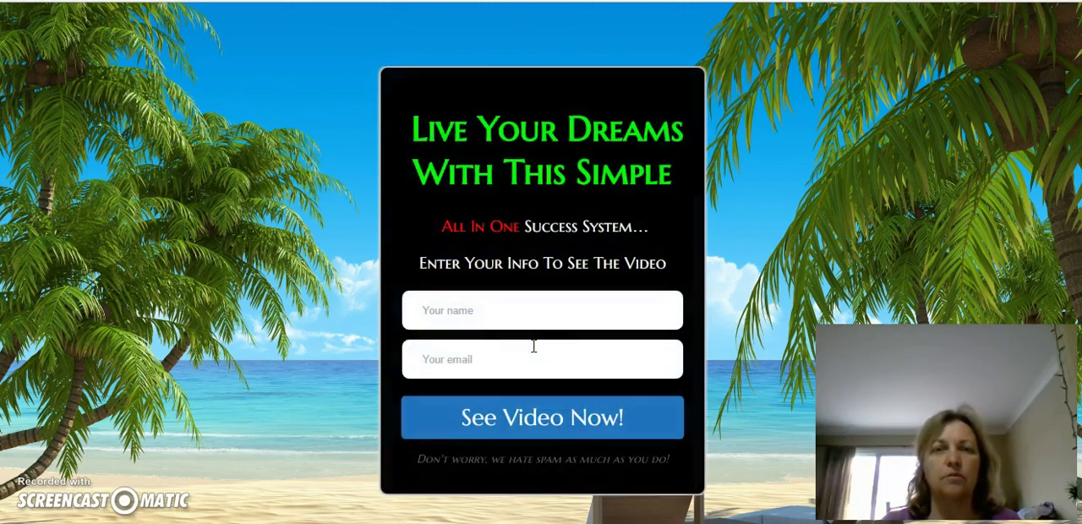
{"action": "left_click", "coordinate": [497, 312]}
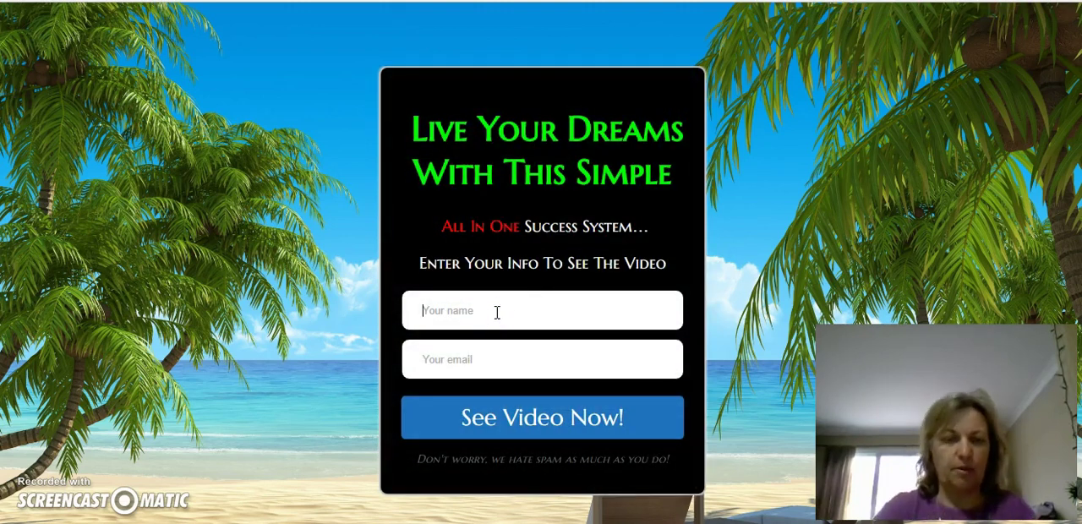
{"action": "type", "text": "raine"}
{"action": "key", "text": "Tab"}
{"action": "type", "text": "j"}
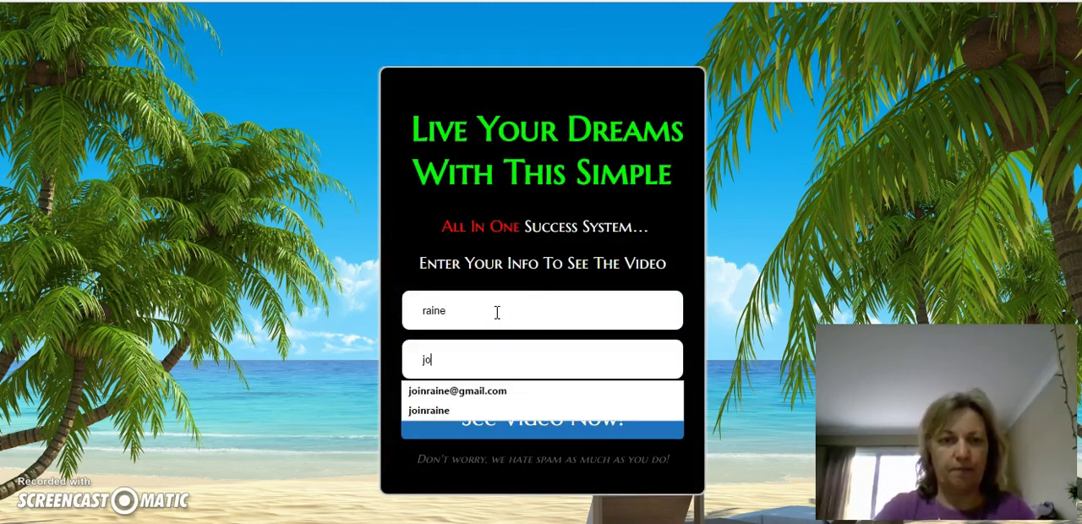
{"action": "type", "text": "o"}
{"action": "left_click", "coordinate": [495, 391]}
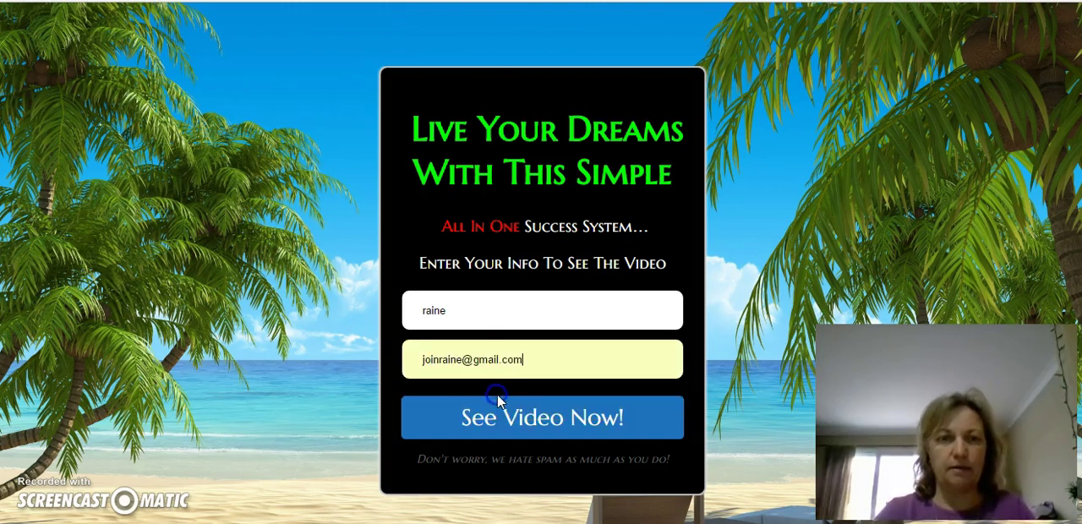
{"action": "left_click", "coordinate": [543, 425]}
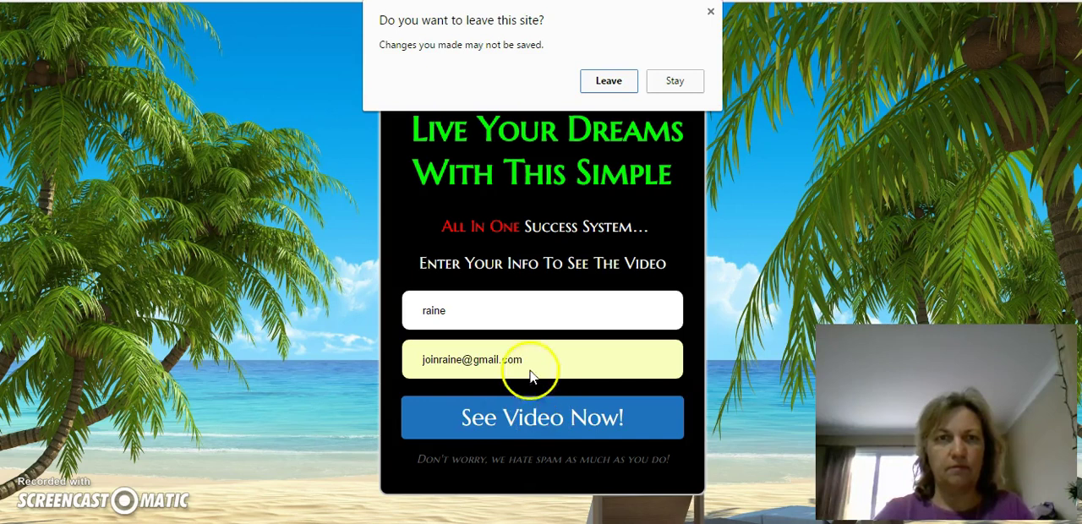
{"action": "left_click", "coordinate": [608, 81]}
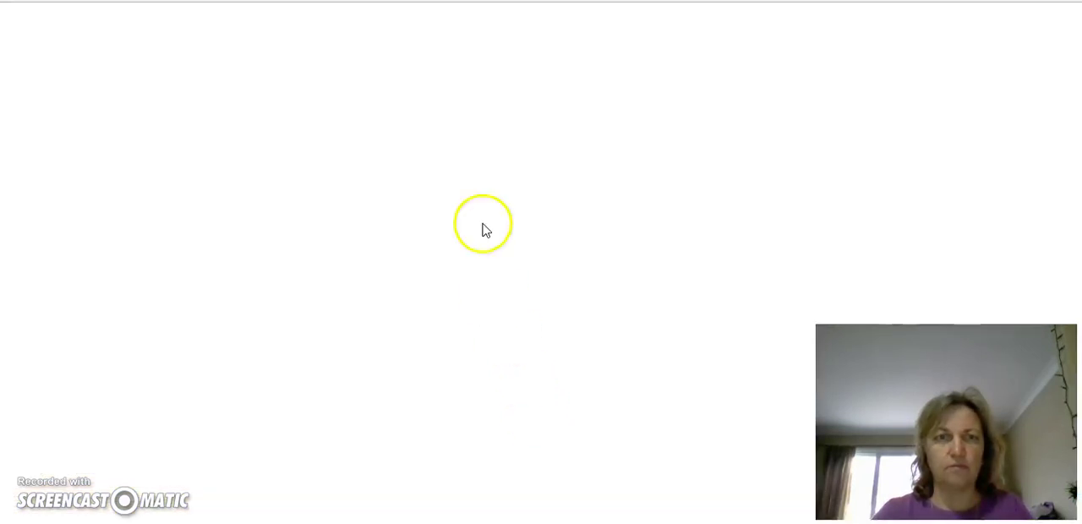